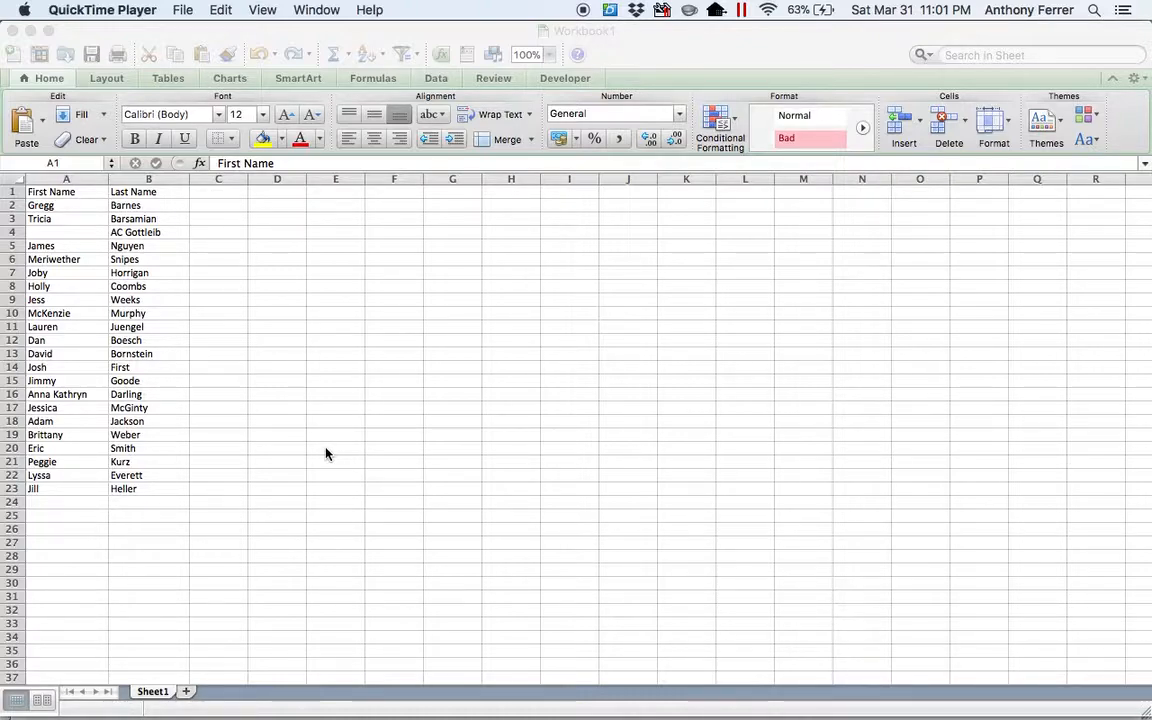
Save the name list as a Comma Separated Values (.csv) file named Mug Names, continuing despite unsupported features.
{"action": "left_click", "coordinate": [622, 48]}
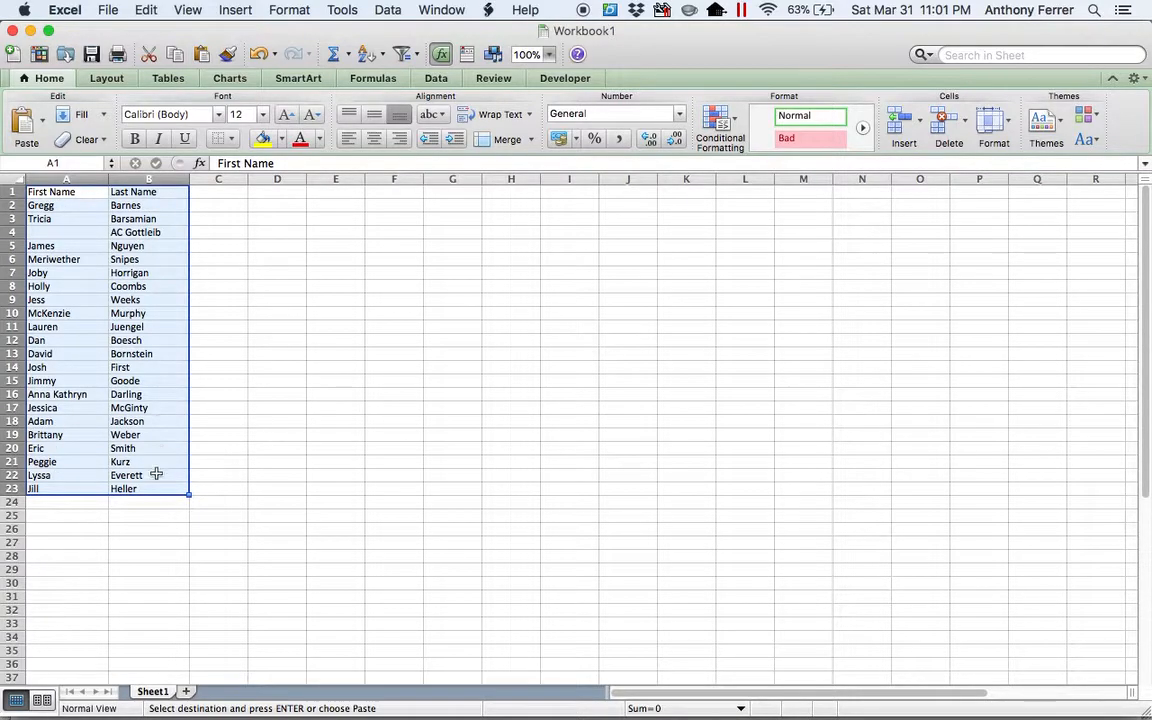
{"action": "left_click", "coordinate": [14, 232]}
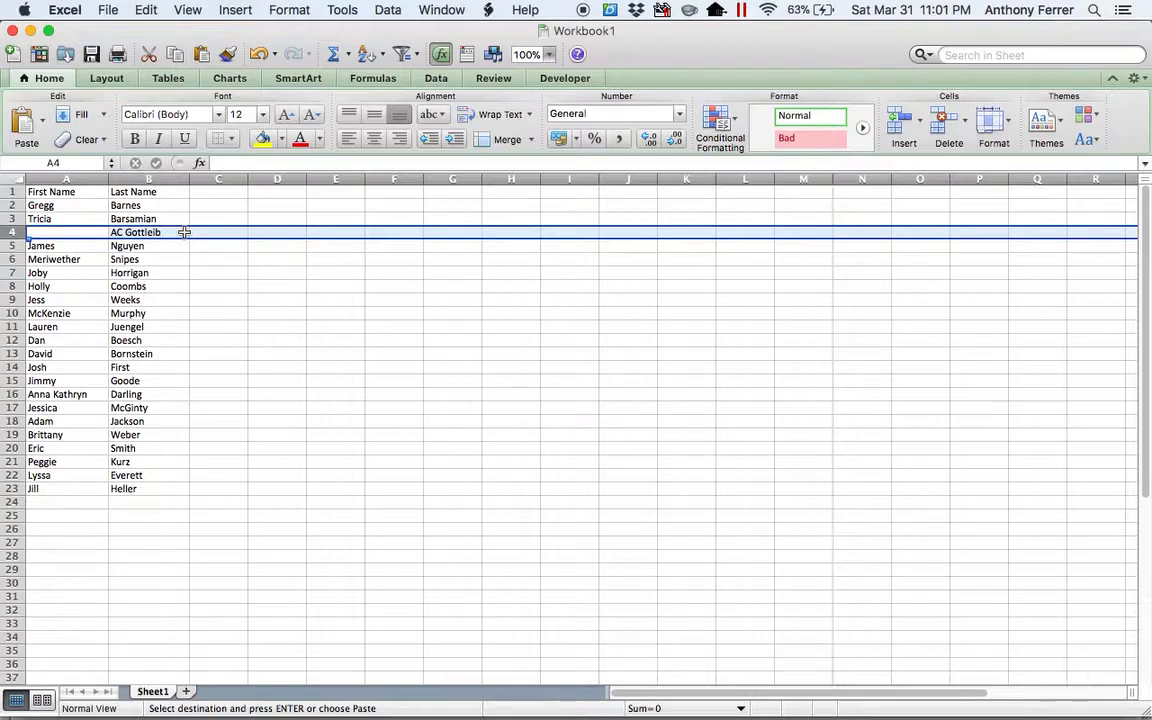
{"action": "left_click", "coordinate": [108, 10]}
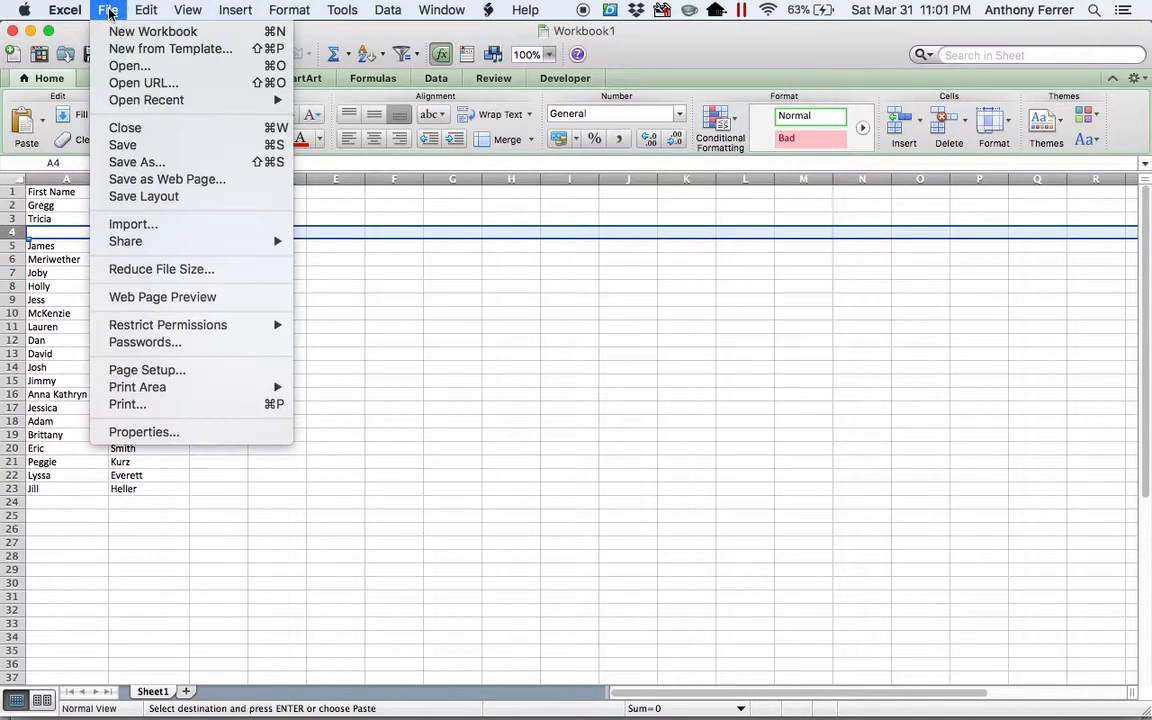
{"action": "left_click", "coordinate": [140, 148]}
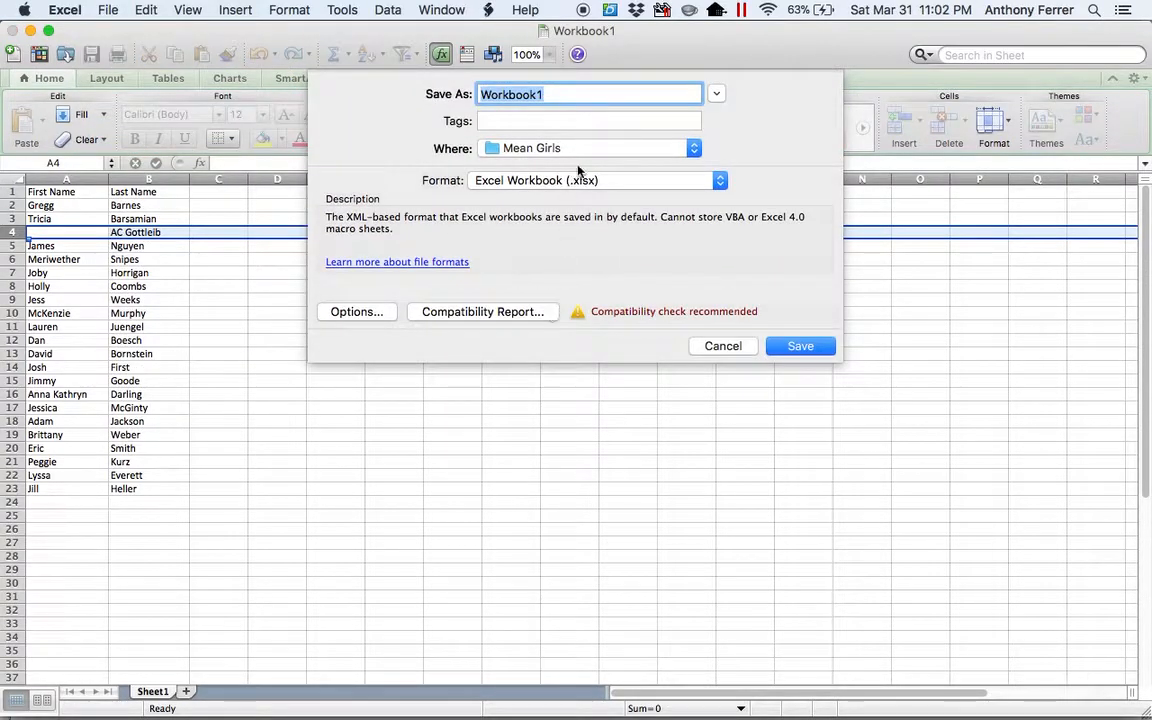
{"action": "left_click", "coordinate": [720, 182]}
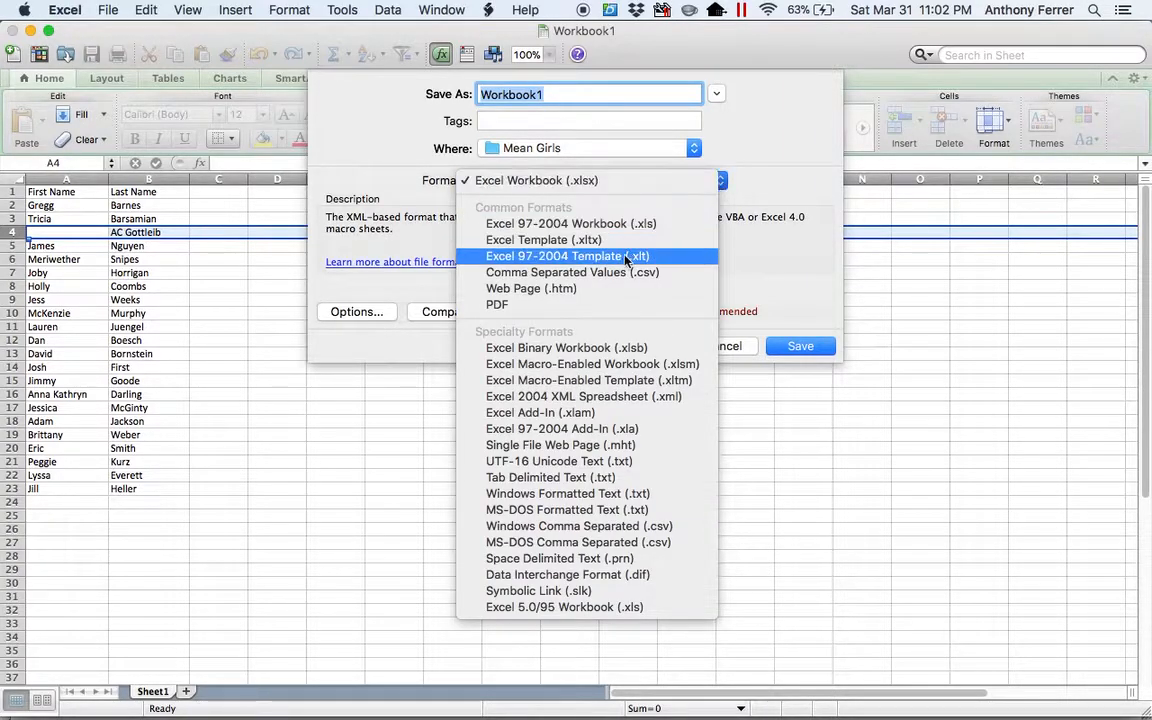
{"action": "left_click", "coordinate": [597, 277]}
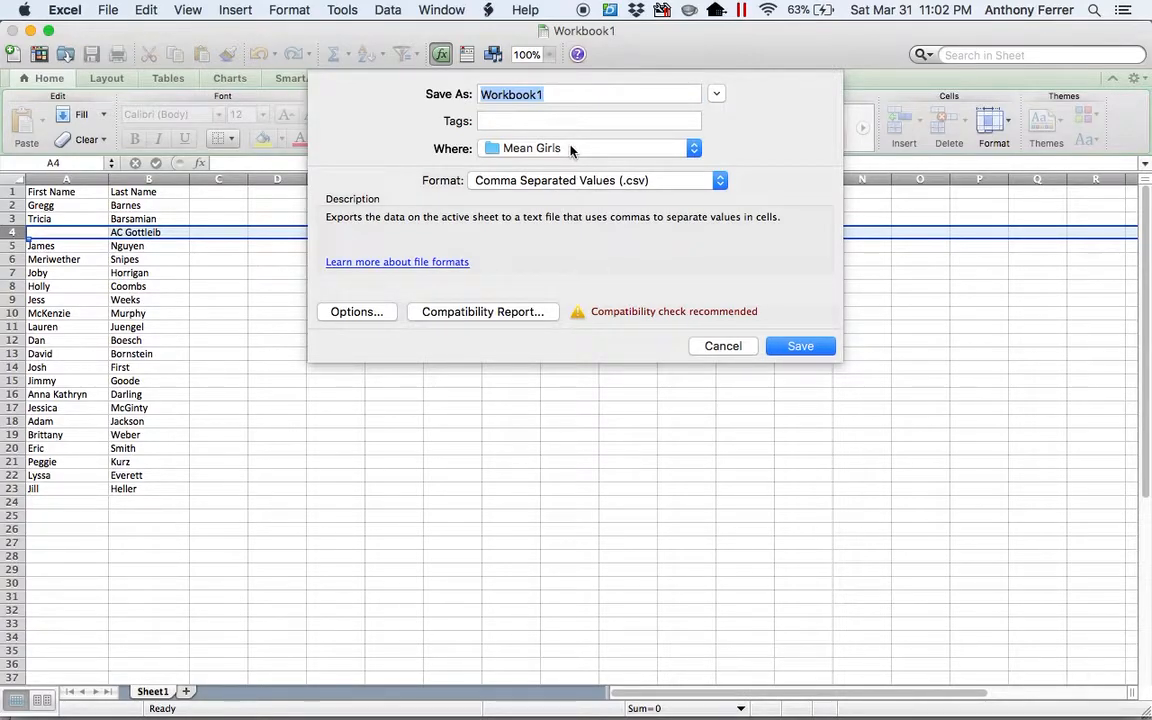
{"action": "type", "text": "Mug Na"}
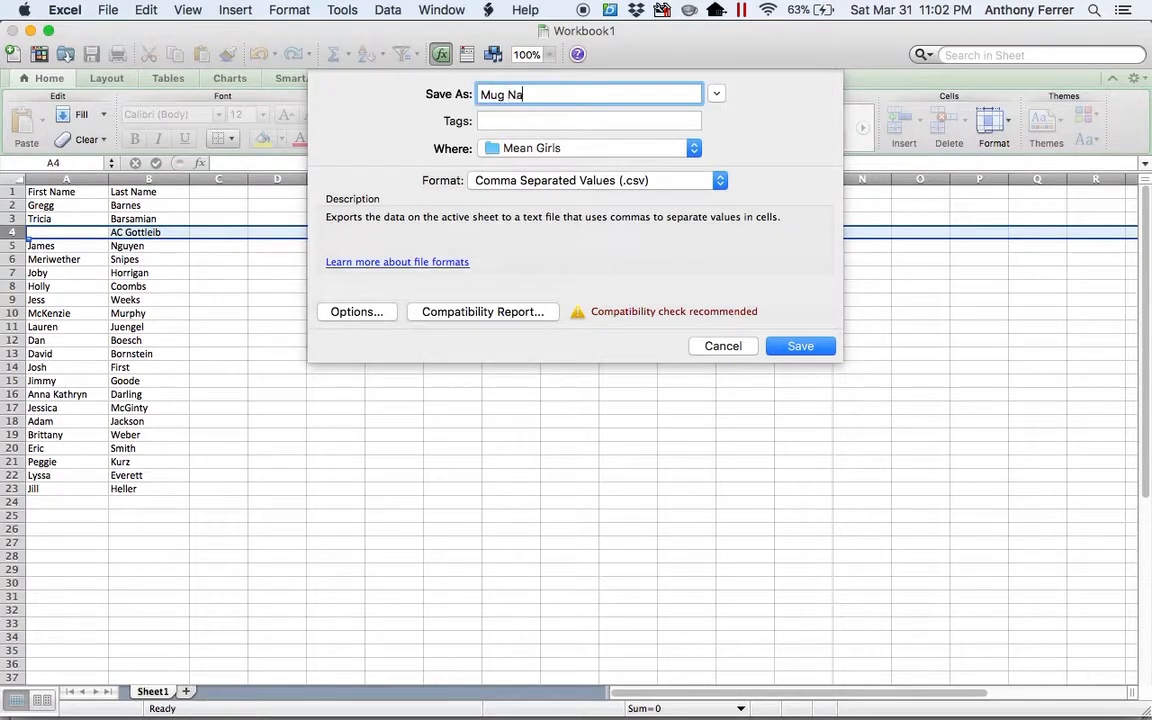
{"action": "type", "text": "mes"}
{"action": "left_click", "coordinate": [815, 346]}
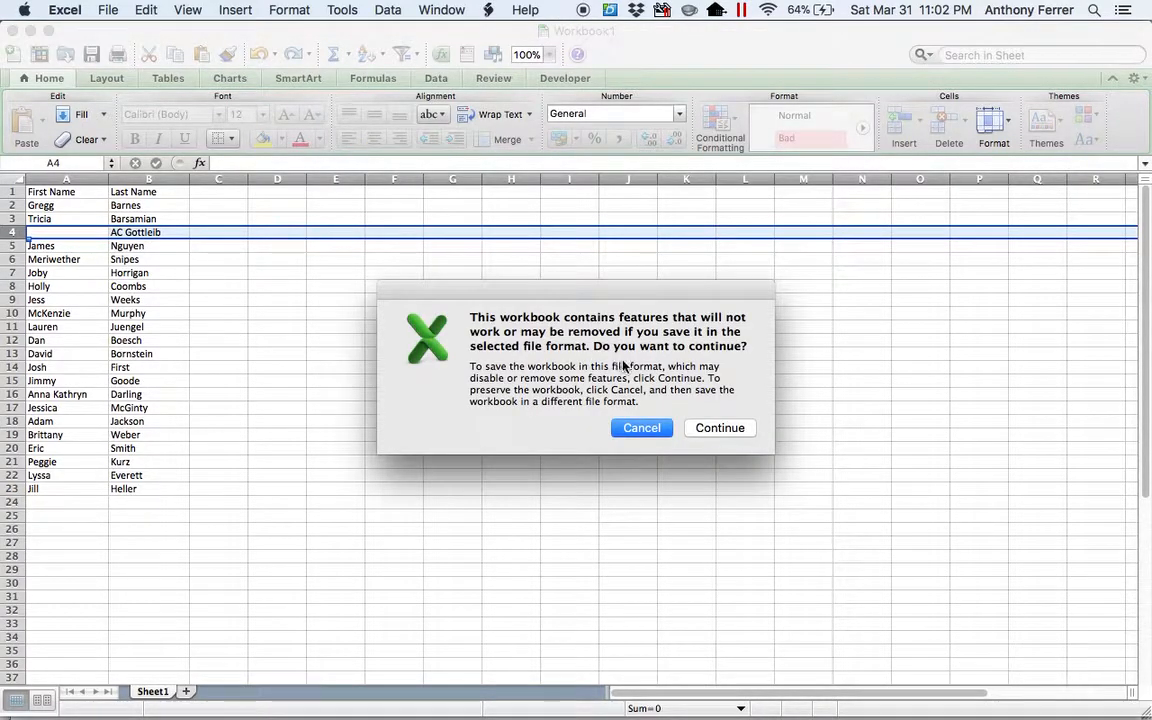
{"action": "left_click", "coordinate": [710, 428]}
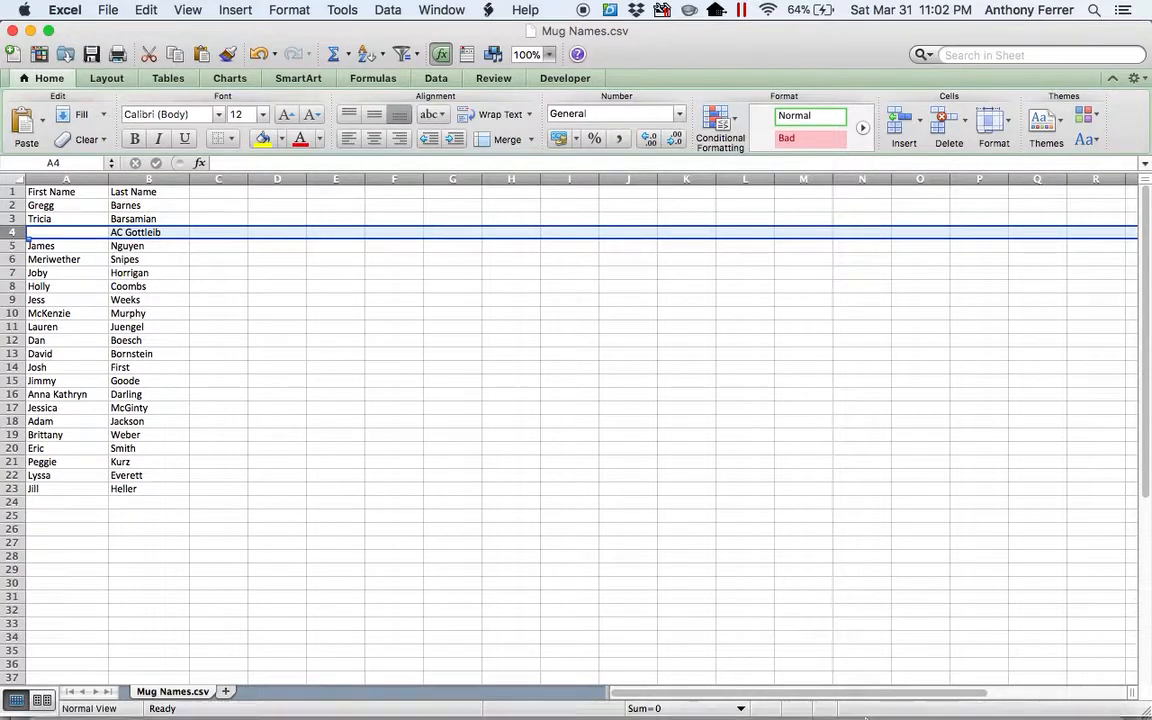
Switch to CorelDRAW X8 and display the Print Merge toolbar.
{"action": "mouse_move", "coordinate": [866, 716]}
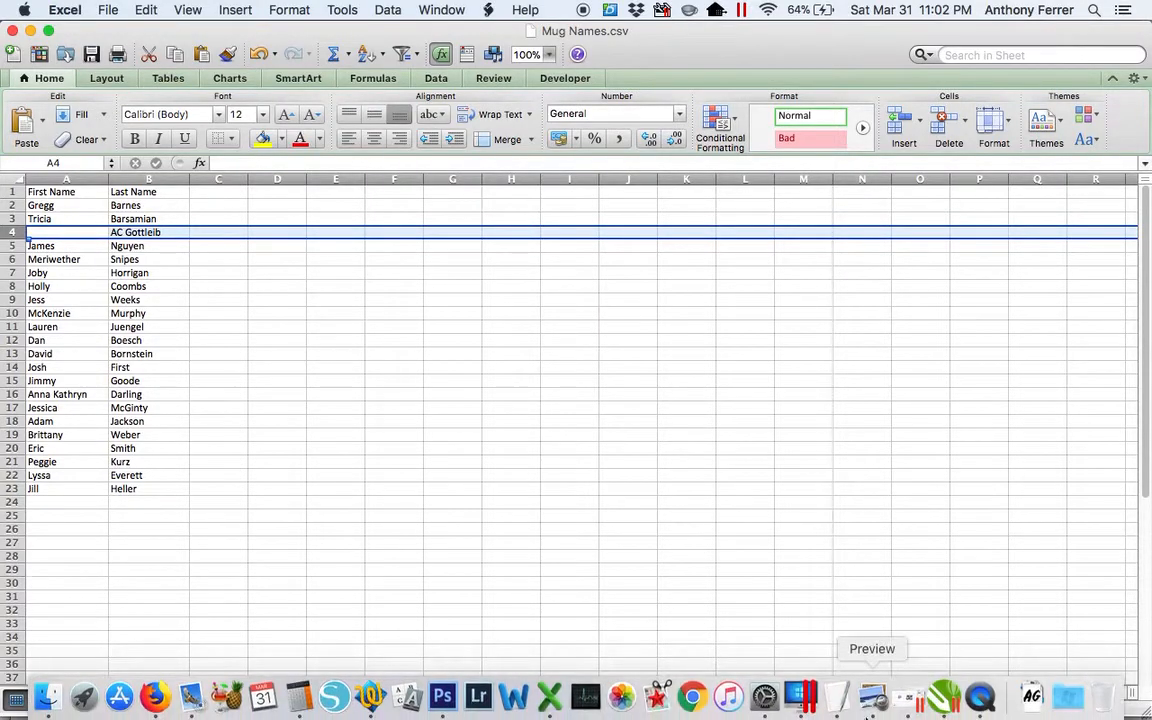
{"action": "left_click", "coordinate": [942, 700]}
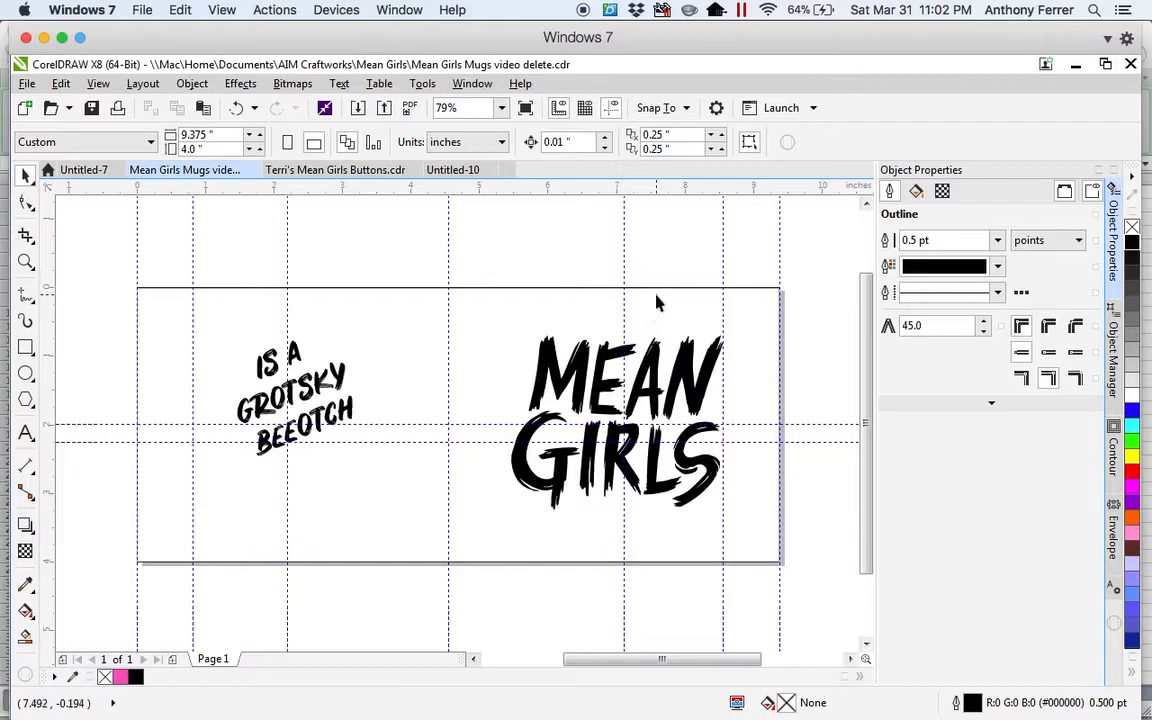
{"action": "right_click", "coordinate": [915, 116]}
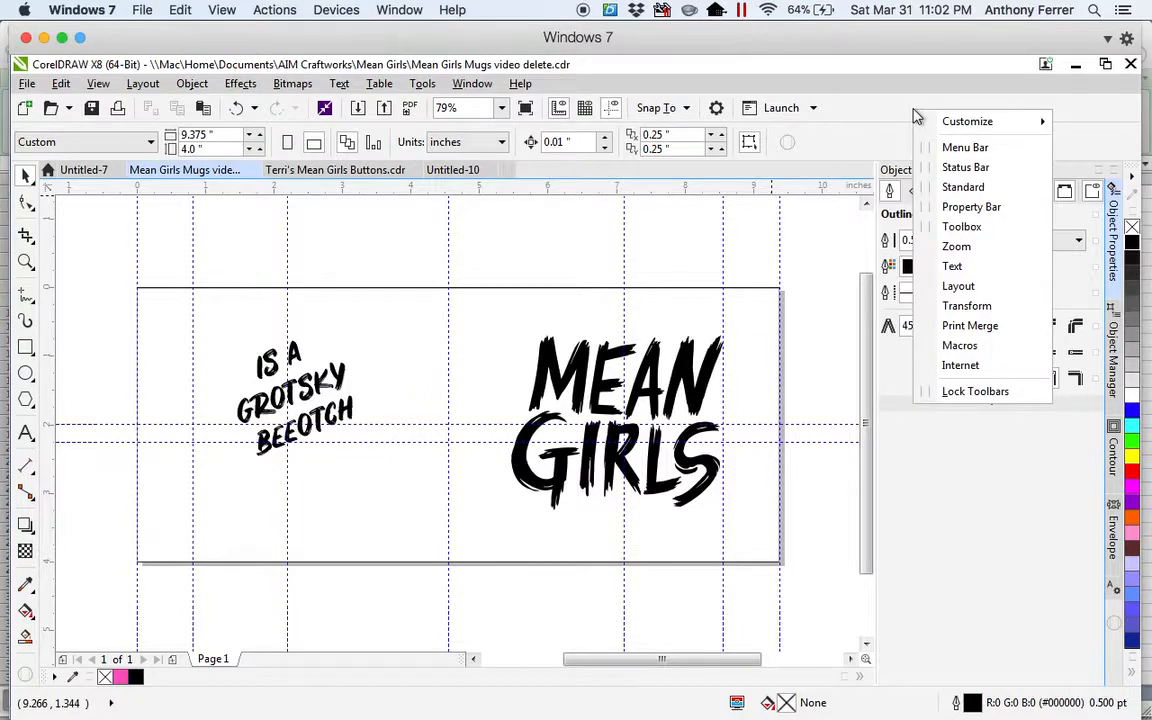
{"action": "left_click", "coordinate": [955, 326]}
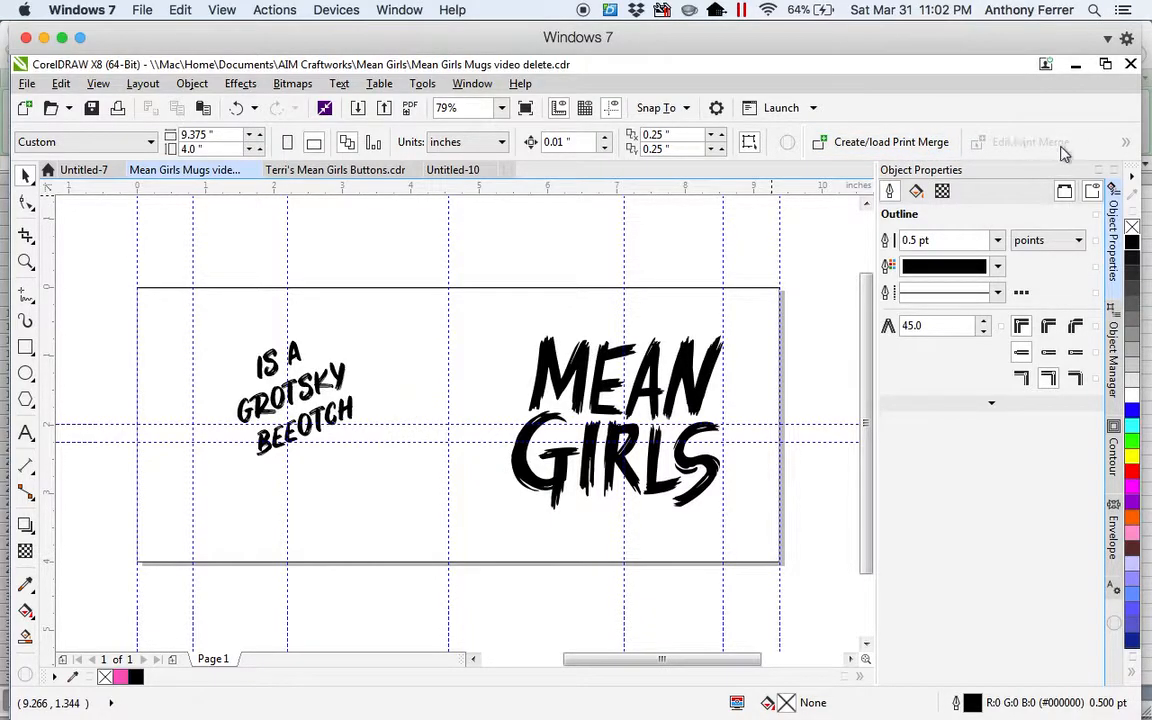
{"action": "left_click", "coordinate": [1126, 144]}
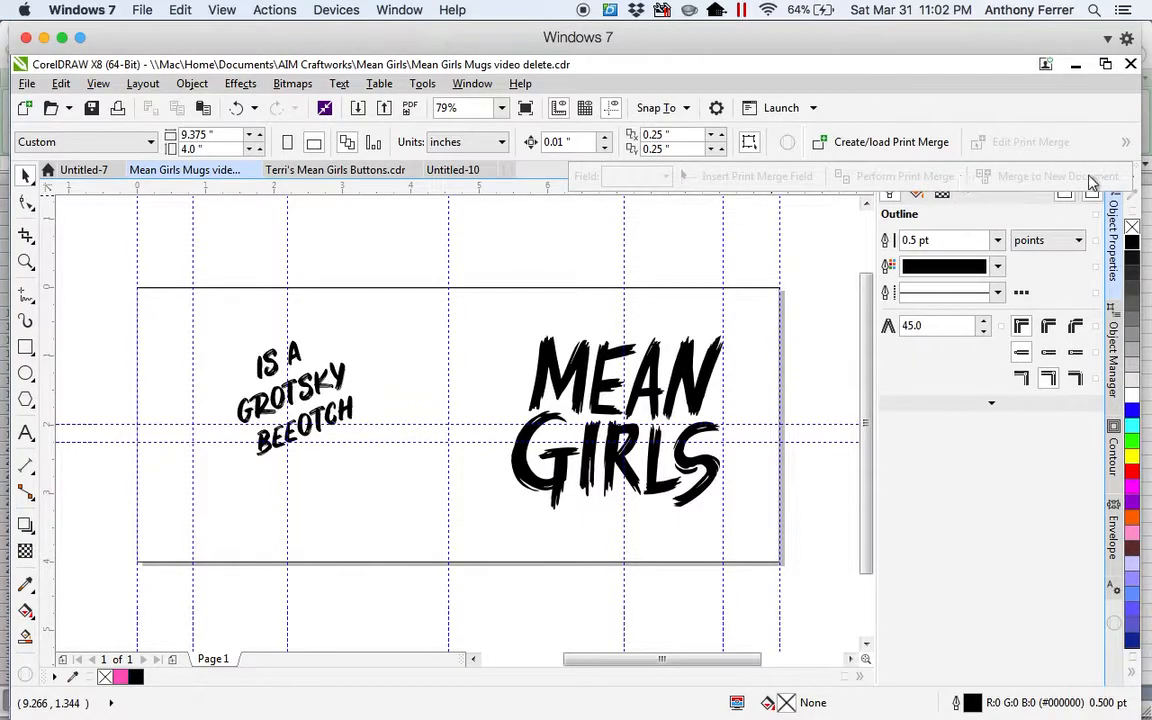
{"action": "left_click", "coordinate": [1127, 145]}
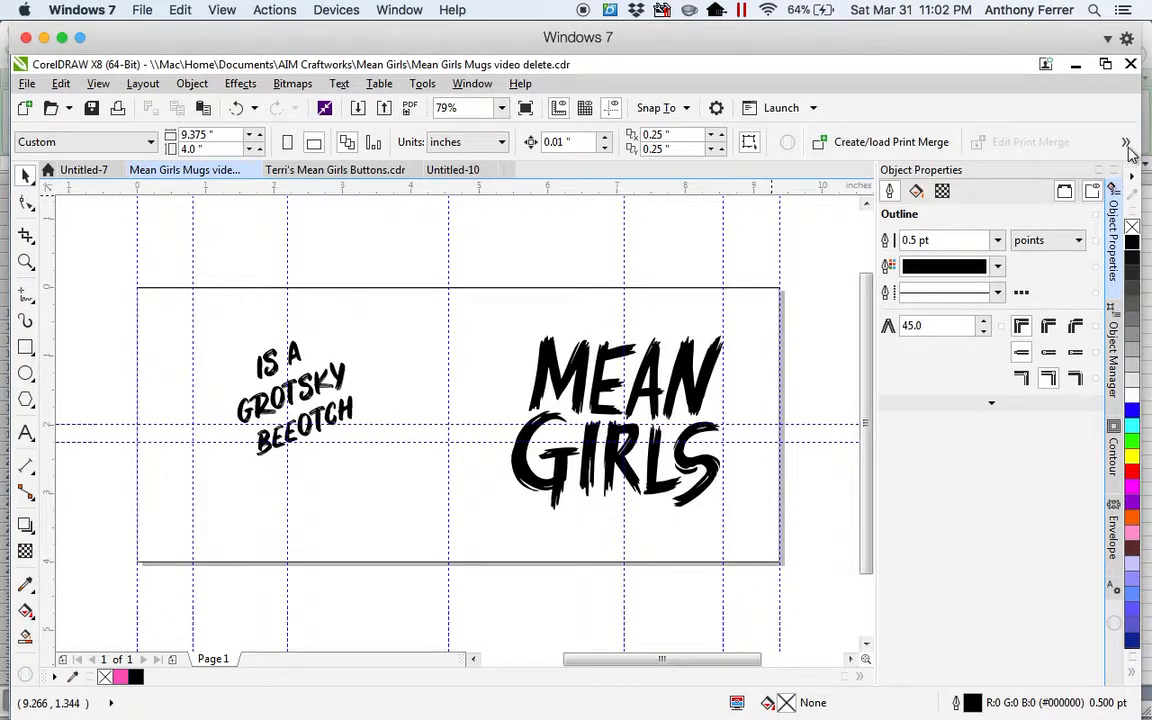
Start a new print merge that imports its text from the comma-separated file Mug Names.csv.
{"action": "left_click", "coordinate": [892, 145]}
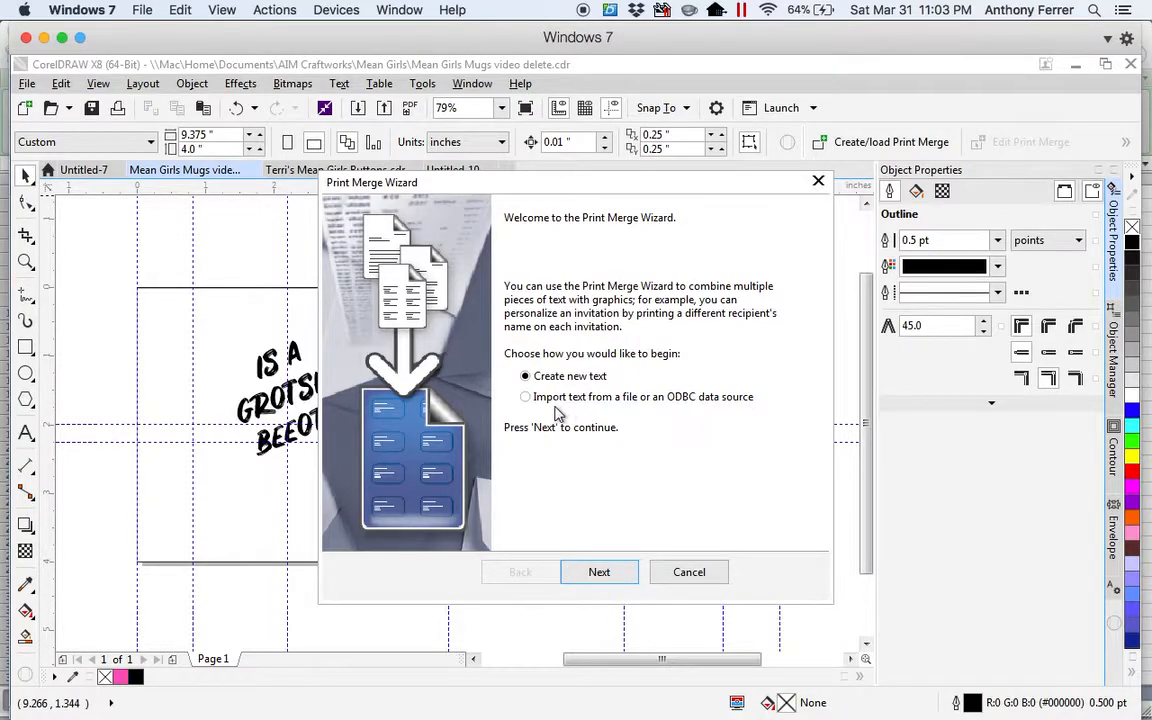
{"action": "left_click", "coordinate": [526, 397]}
{"action": "left_click", "coordinate": [599, 572]}
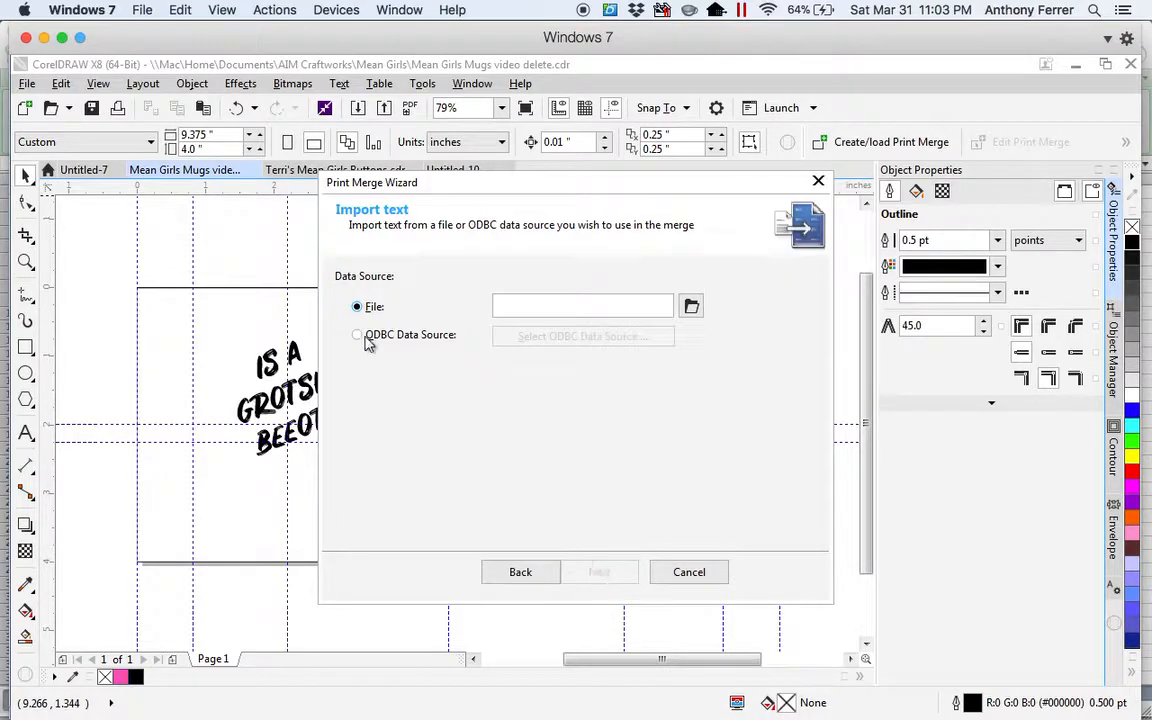
{"action": "left_click", "coordinate": [692, 308]}
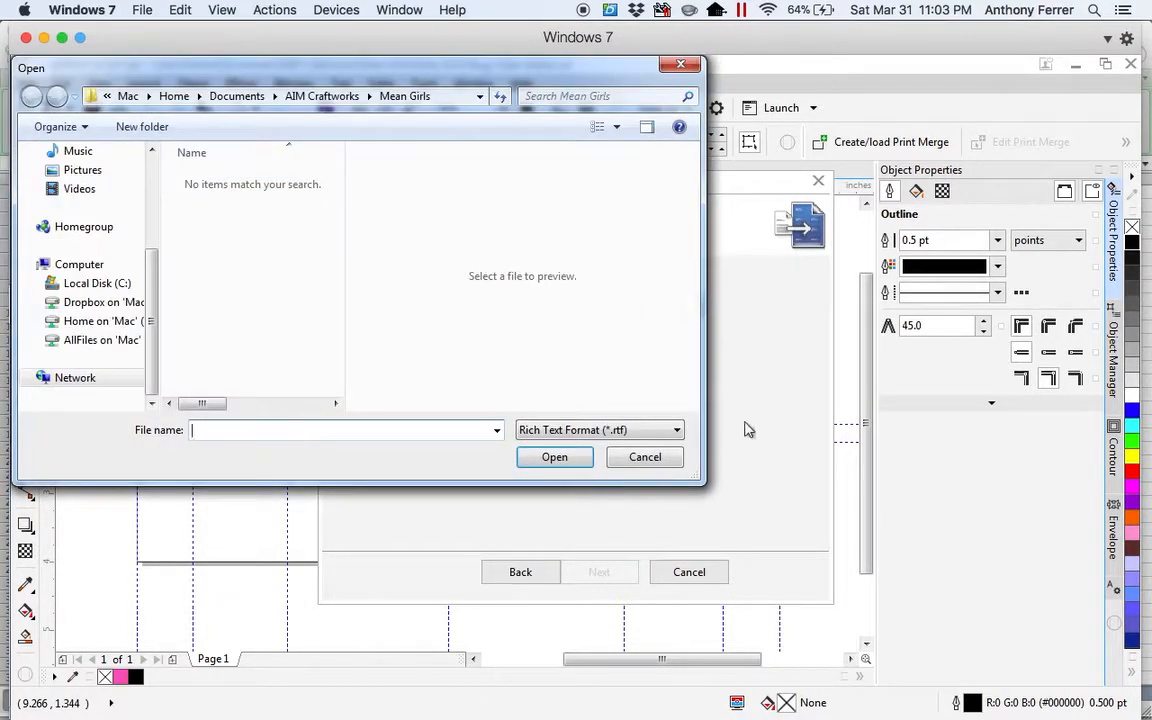
{"action": "left_click", "coordinate": [678, 432]}
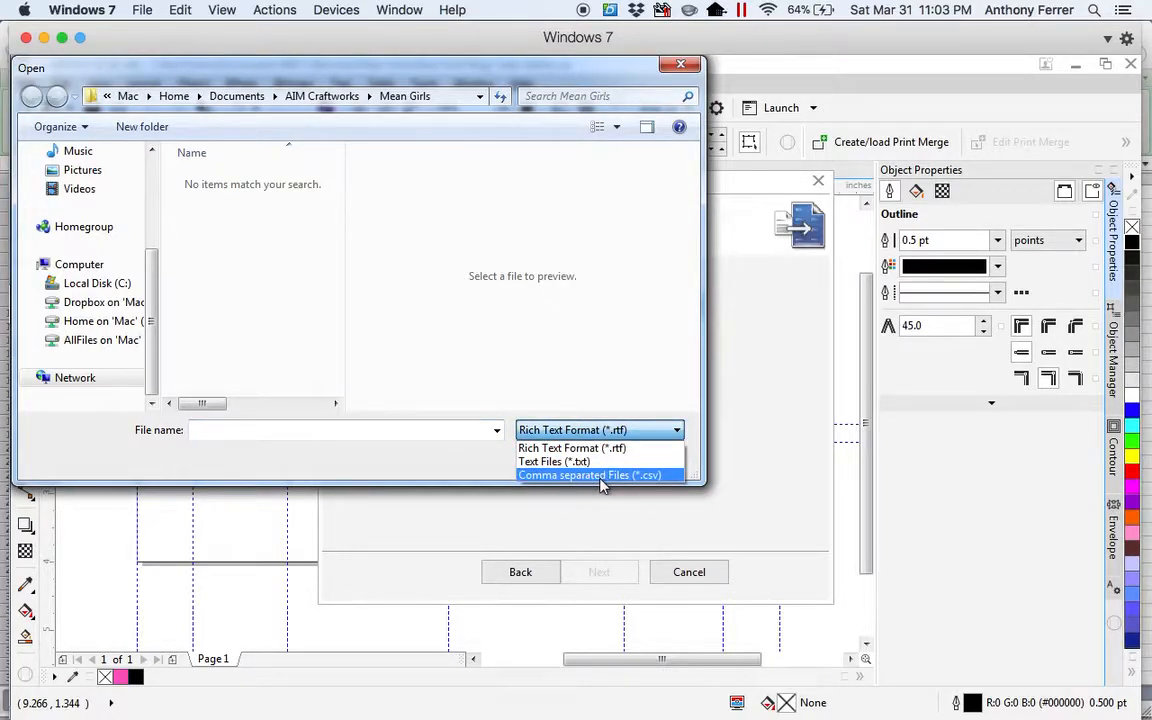
{"action": "left_click", "coordinate": [601, 476]}
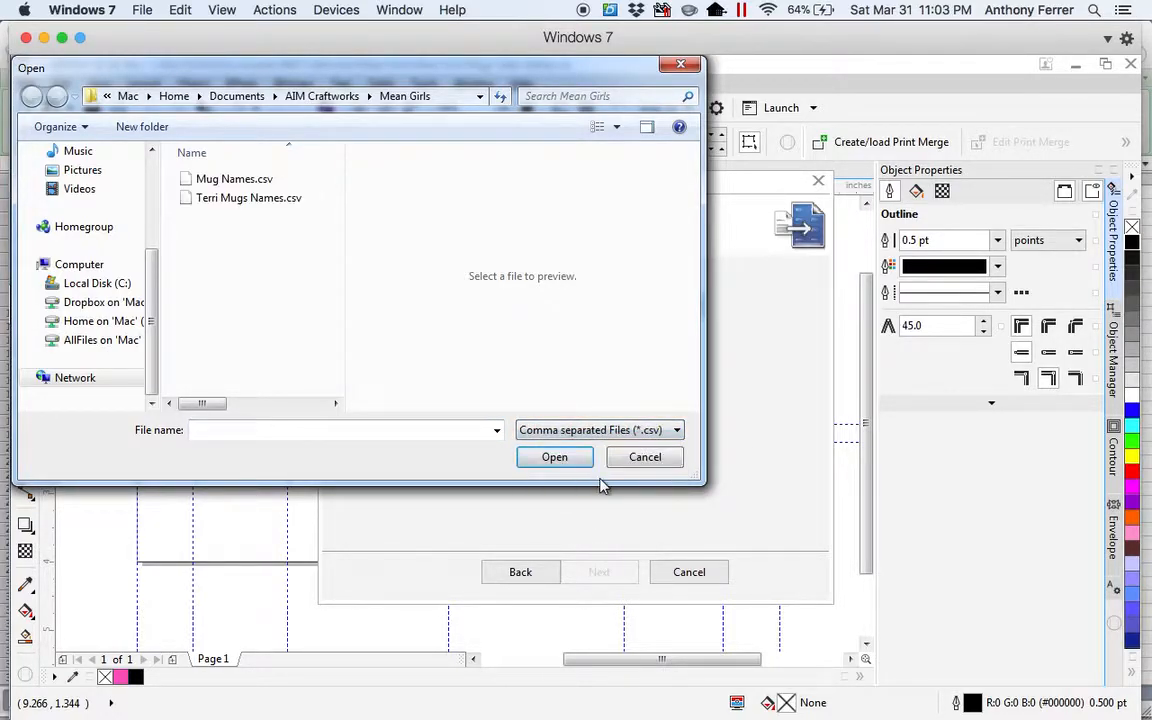
{"action": "left_click", "coordinate": [210, 184]}
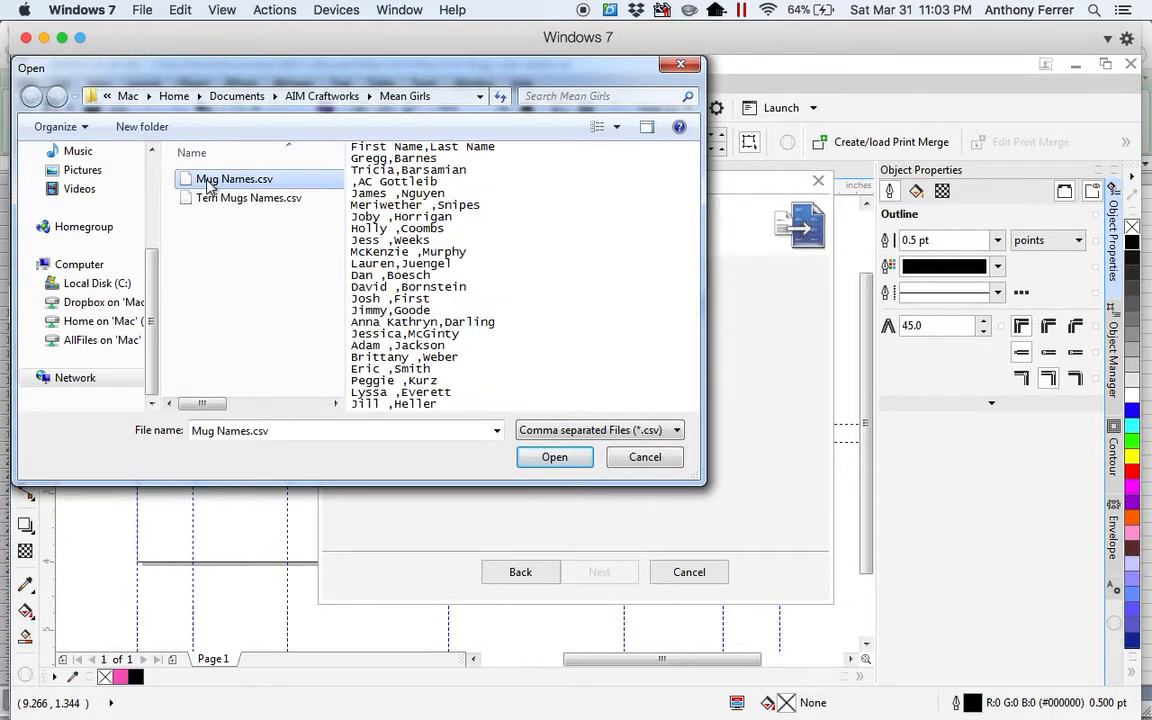
{"action": "left_click", "coordinate": [554, 457]}
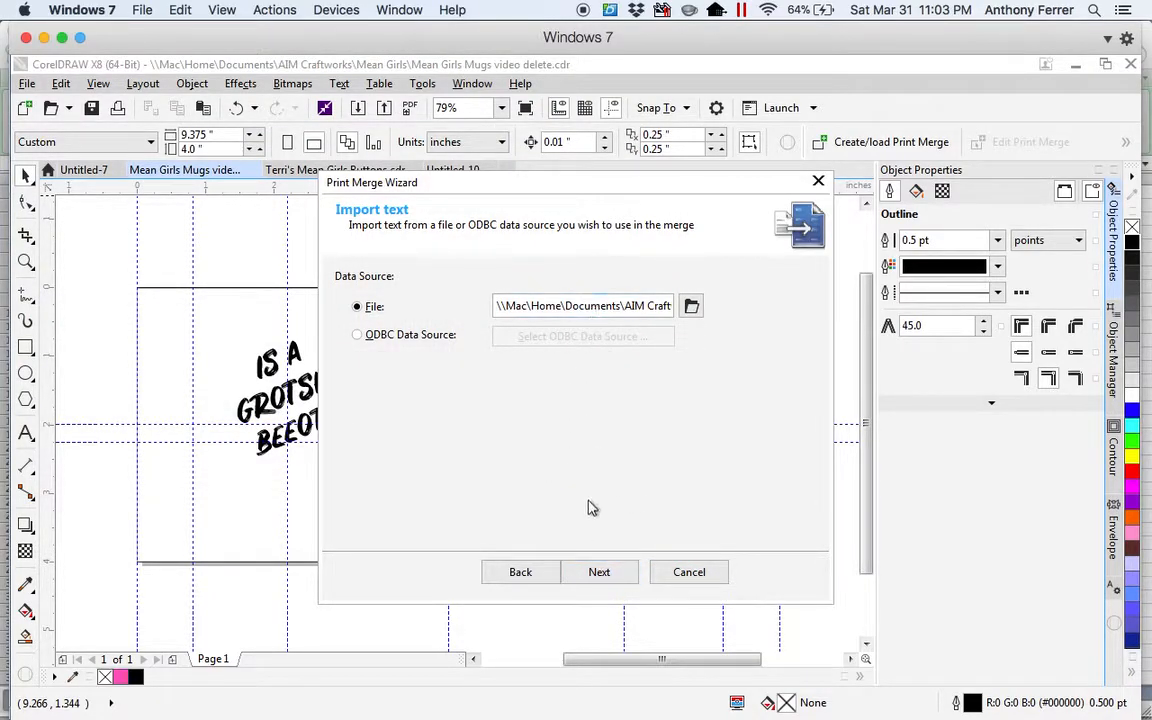
Accept the imported fields, review the name records, and finish the print merge setup without saving the data settings.
{"action": "left_click", "coordinate": [598, 575]}
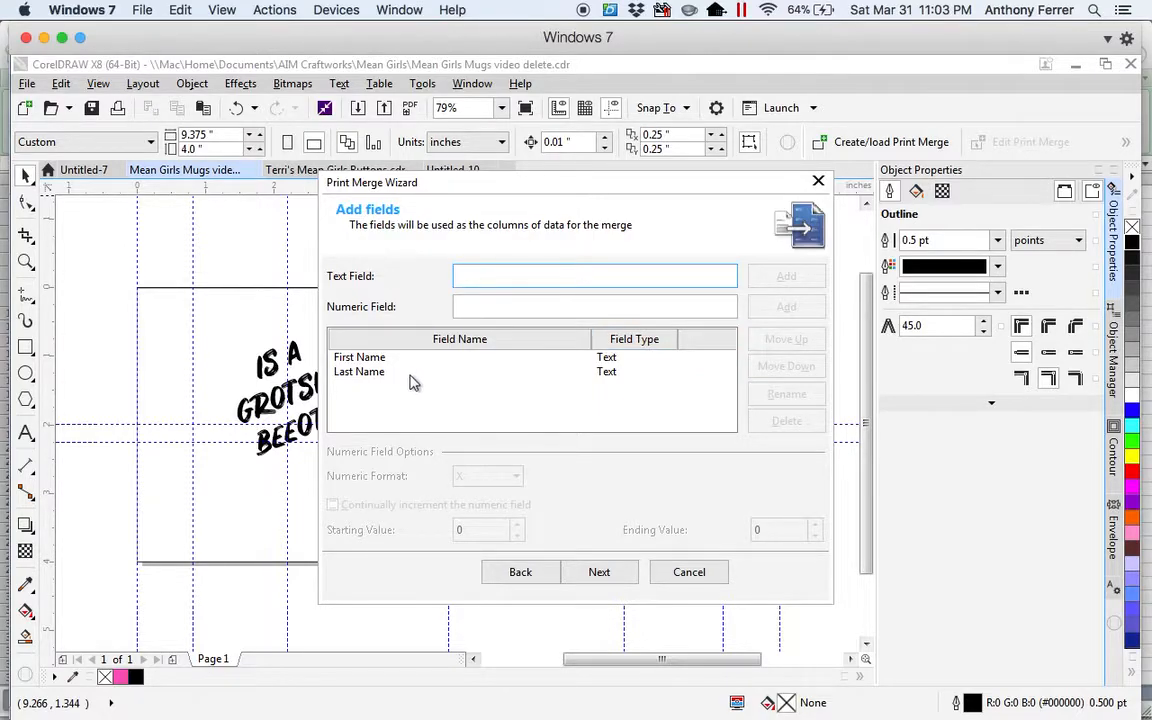
{"action": "left_click", "coordinate": [599, 575]}
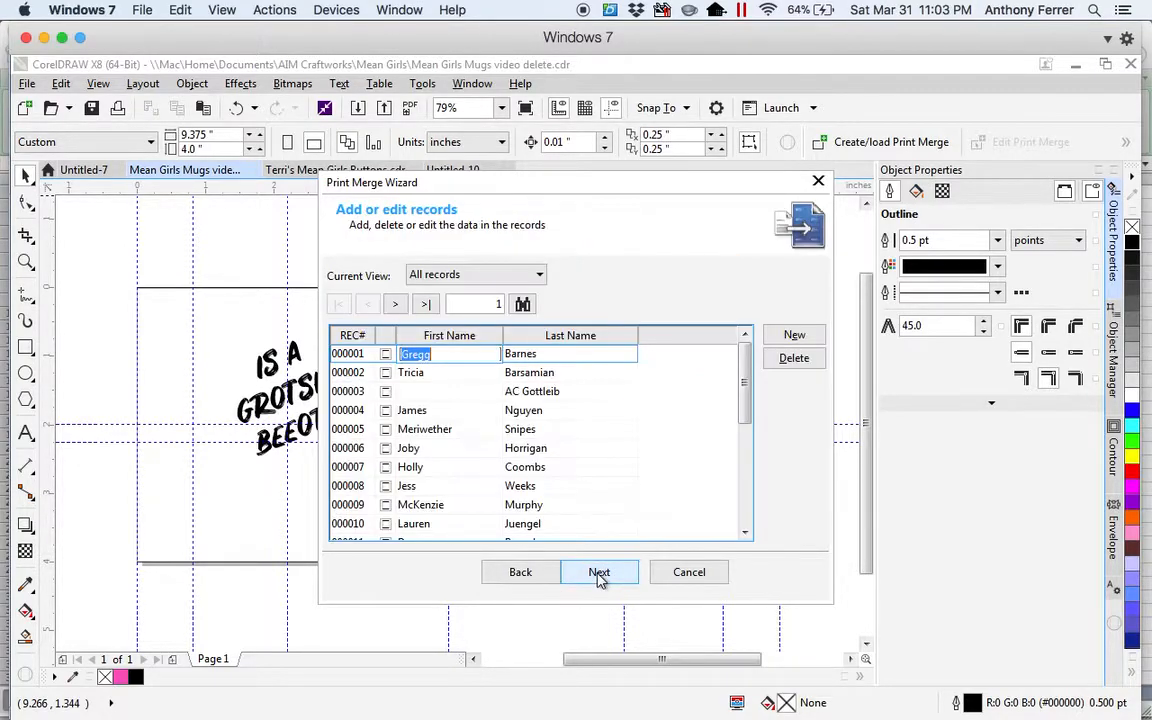
{"action": "left_click_drag", "start_coordinate": [747, 389], "coordinate": [742, 345]}
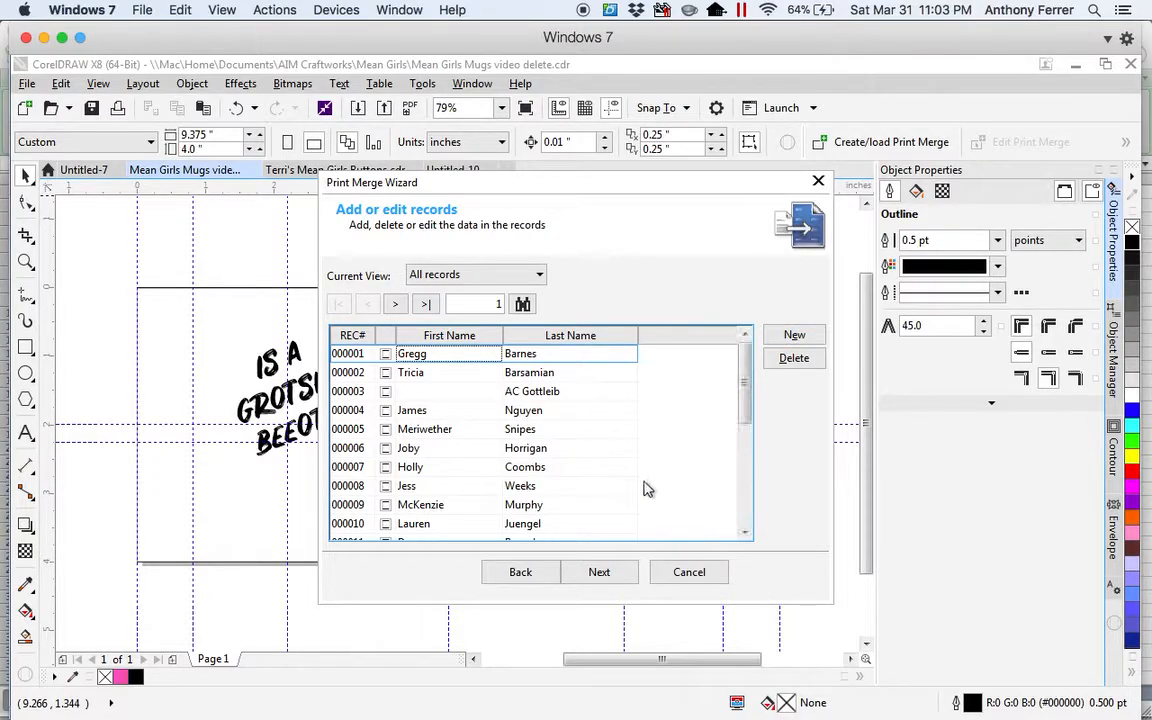
{"action": "left_click", "coordinate": [593, 574]}
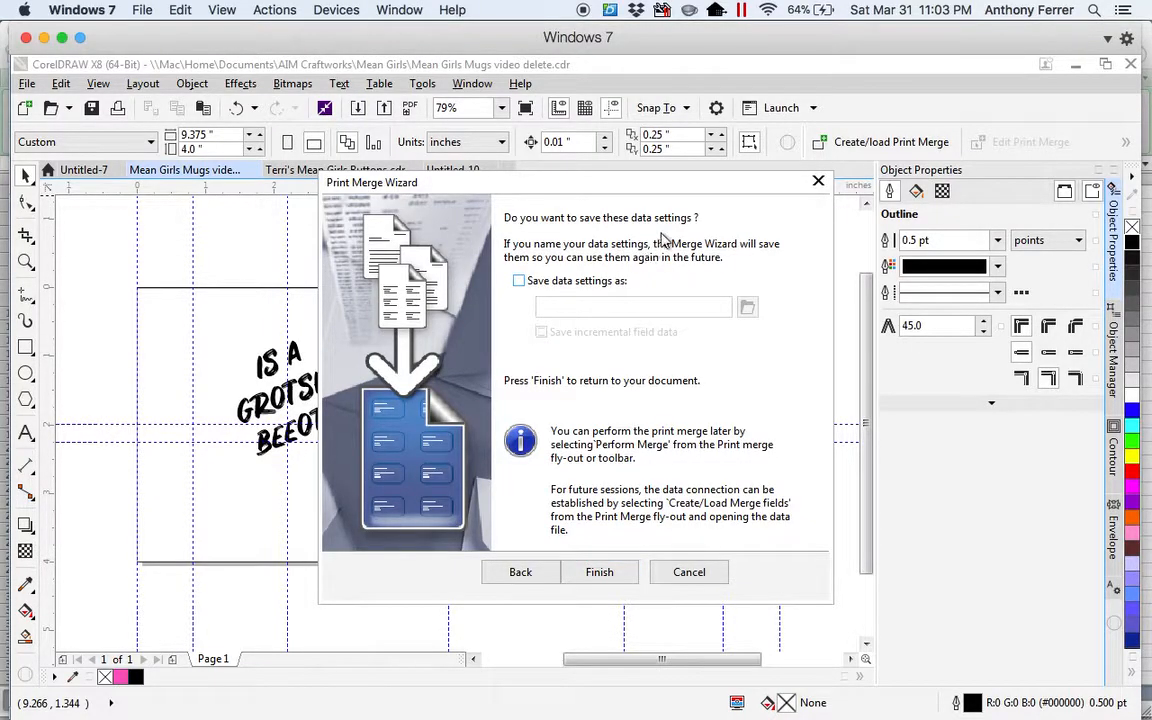
{"action": "left_click", "coordinate": [599, 572]}
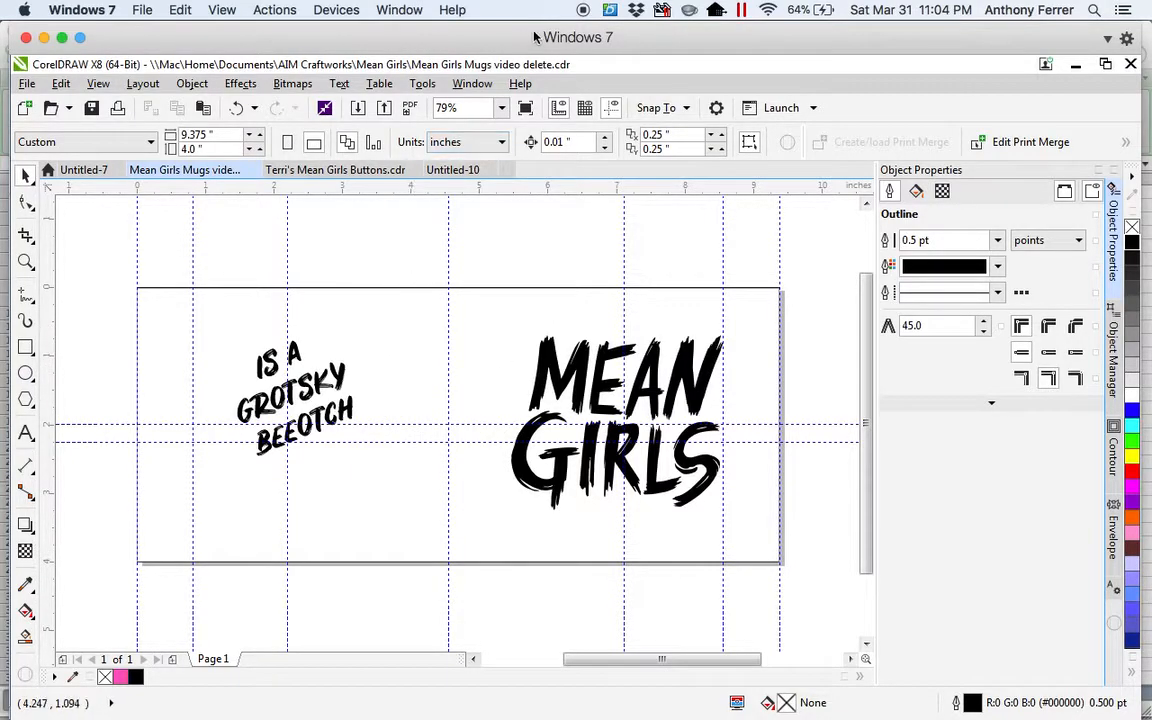
Insert the First Name merge field before "IS A" in the slogan text and add a line break after the field.
{"action": "left_click", "coordinate": [1125, 143]}
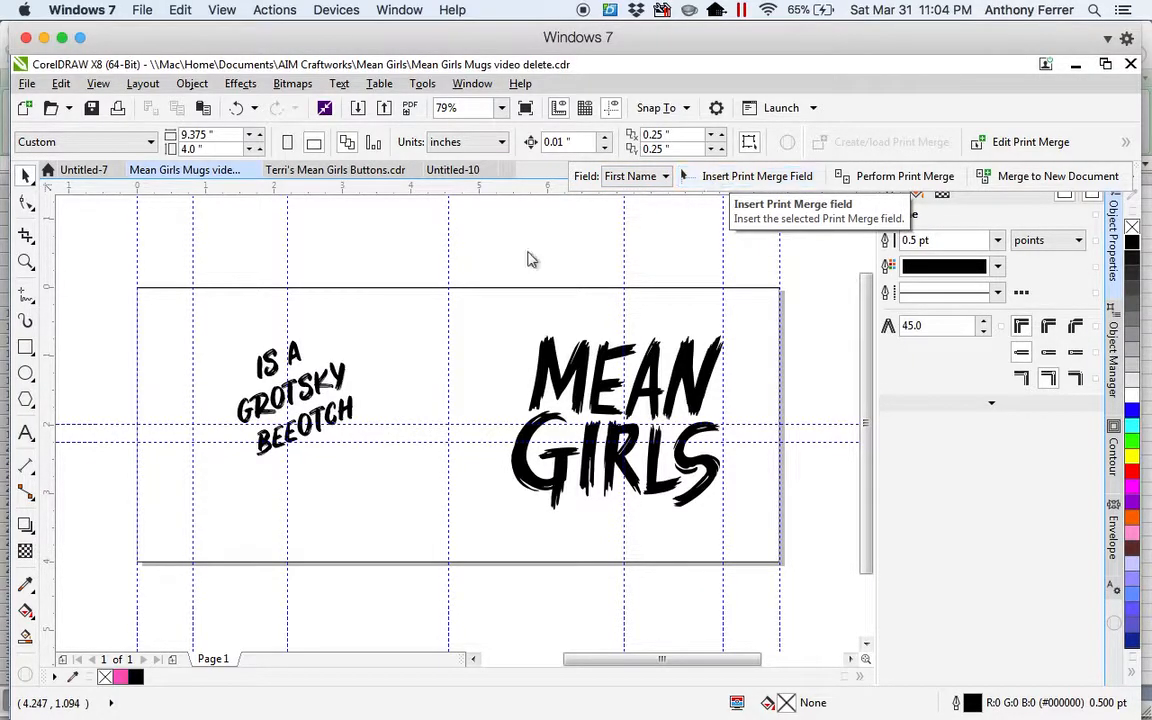
{"action": "left_click", "coordinate": [262, 368]}
{"action": "double_click", "coordinate": [262, 368]}
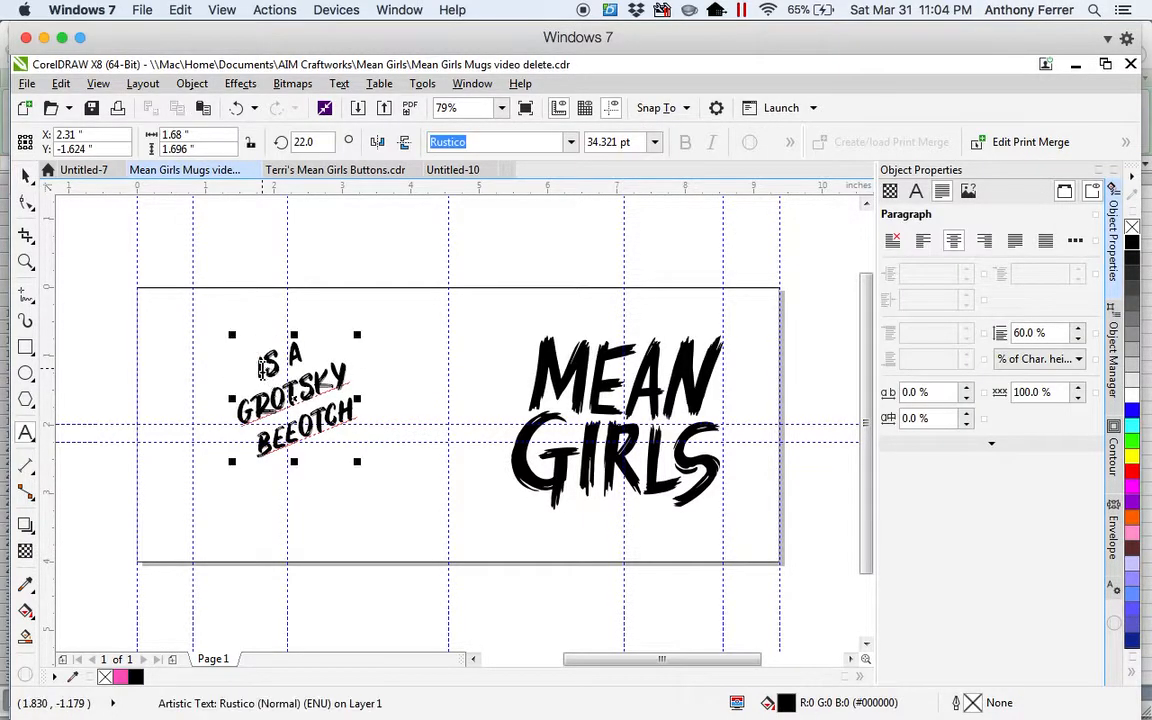
{"action": "left_click", "coordinate": [262, 368]}
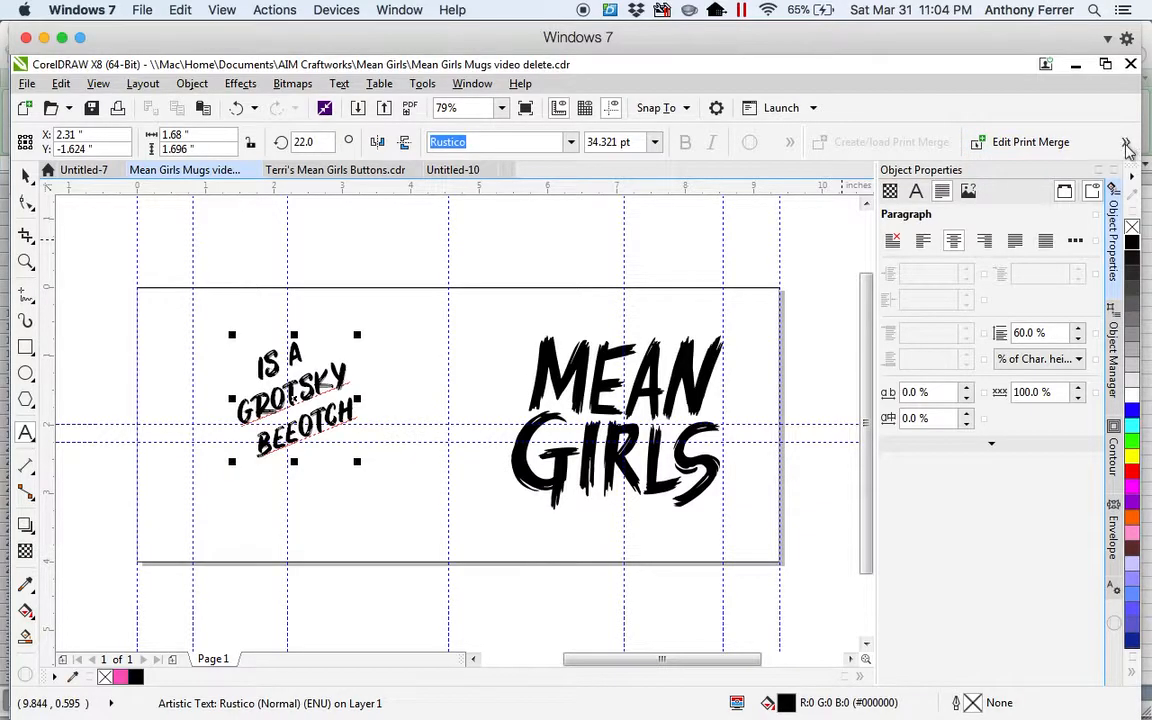
{"action": "left_click", "coordinate": [1018, 142]}
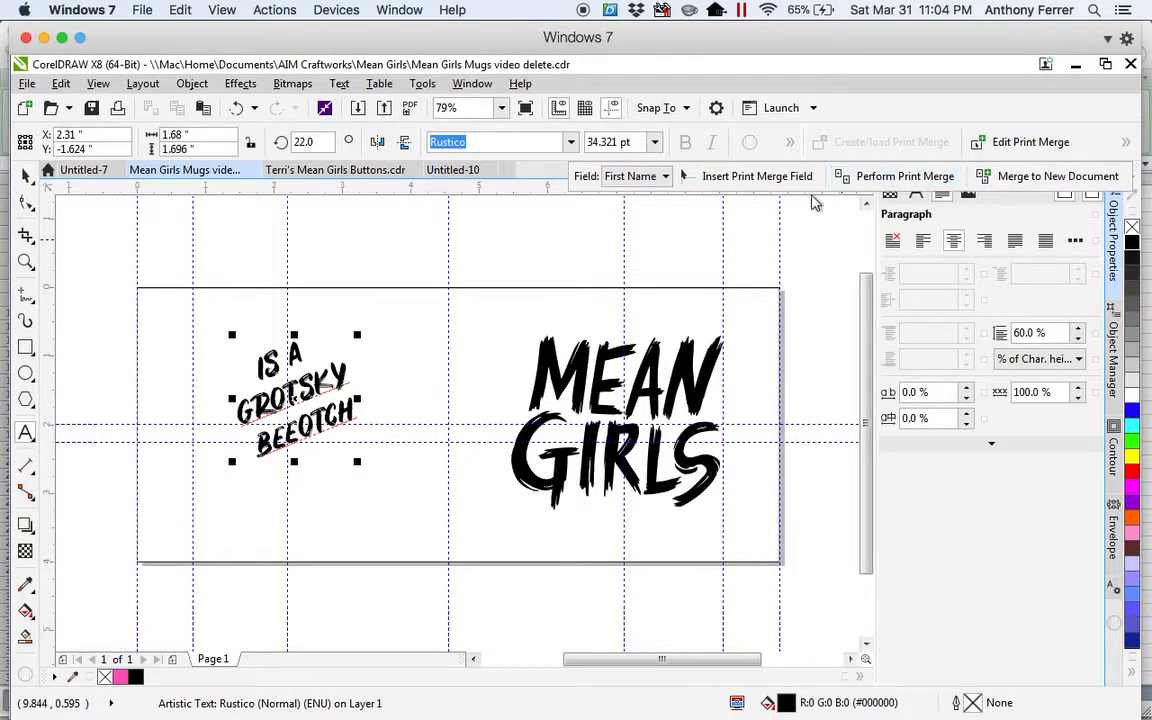
{"action": "left_click", "coordinate": [757, 176]}
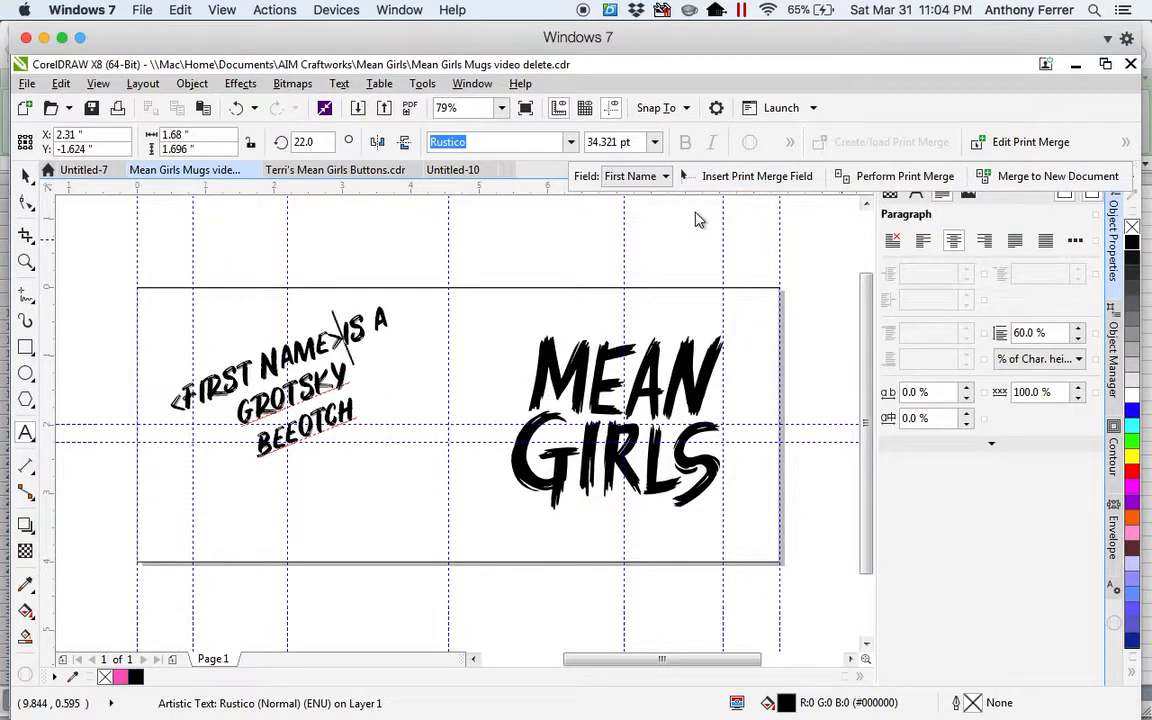
{"action": "key", "text": "Return"}
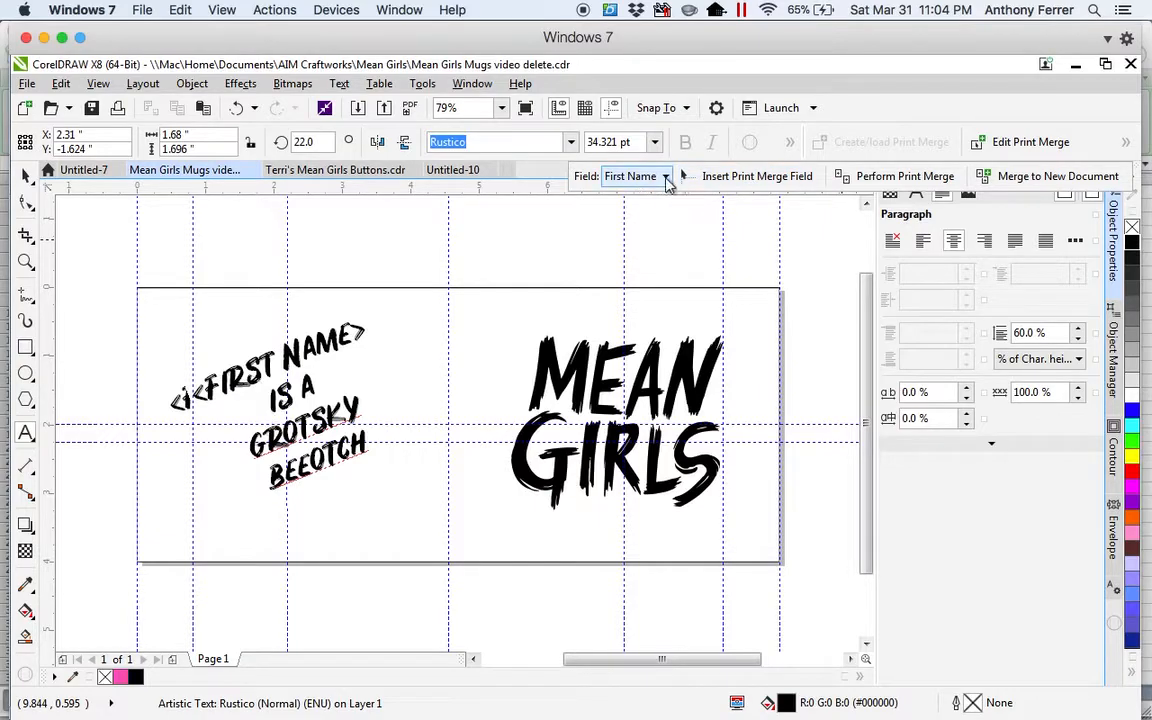
Insert the Last Name merge field before "IS A", add a line break after it, and leave text editing with the Pick tool.
{"action": "left_click", "coordinate": [664, 178]}
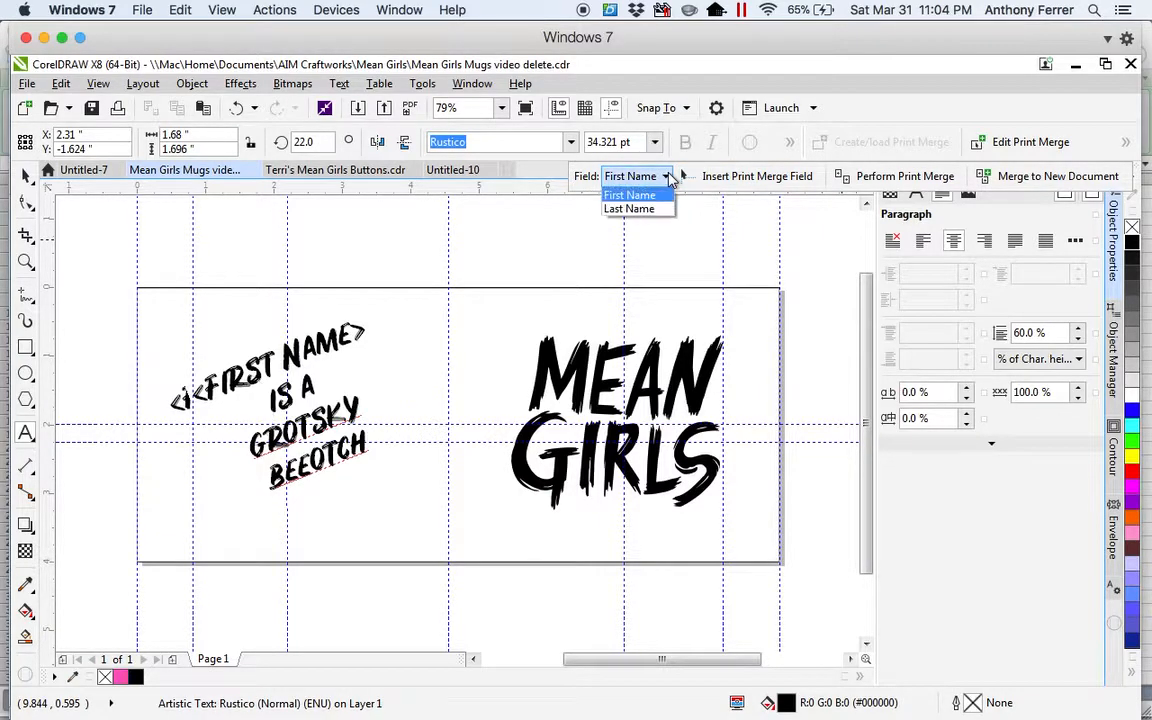
{"action": "left_click", "coordinate": [633, 211]}
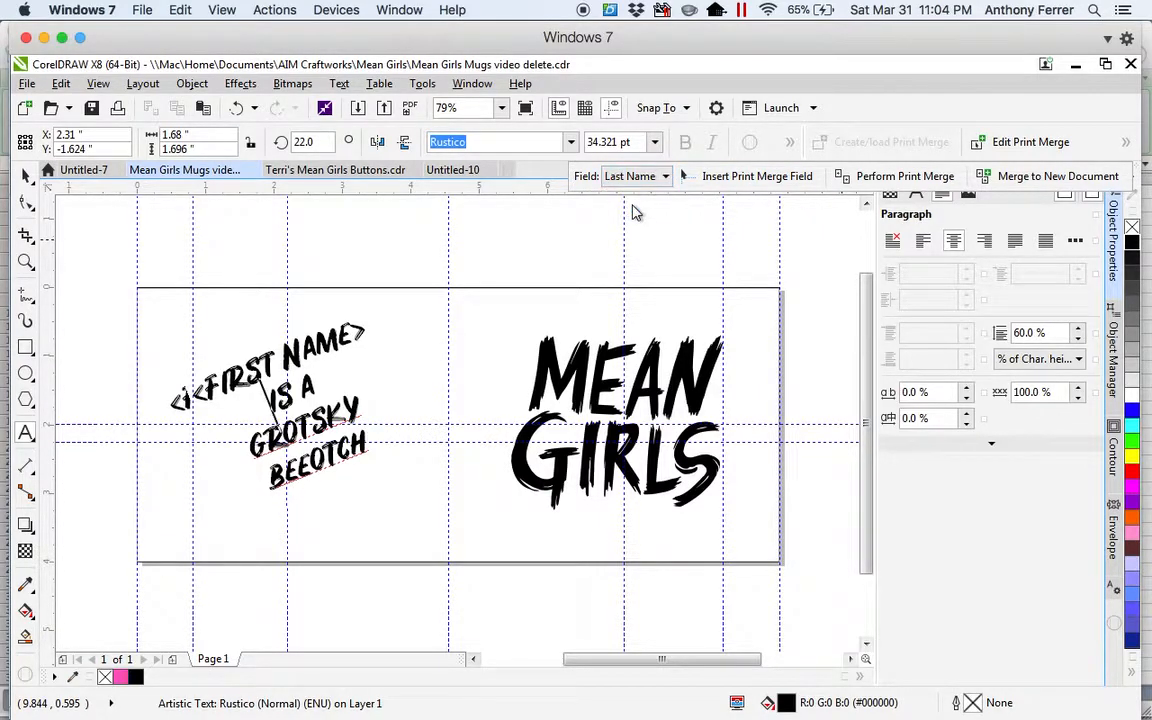
{"action": "left_click", "coordinate": [742, 180]}
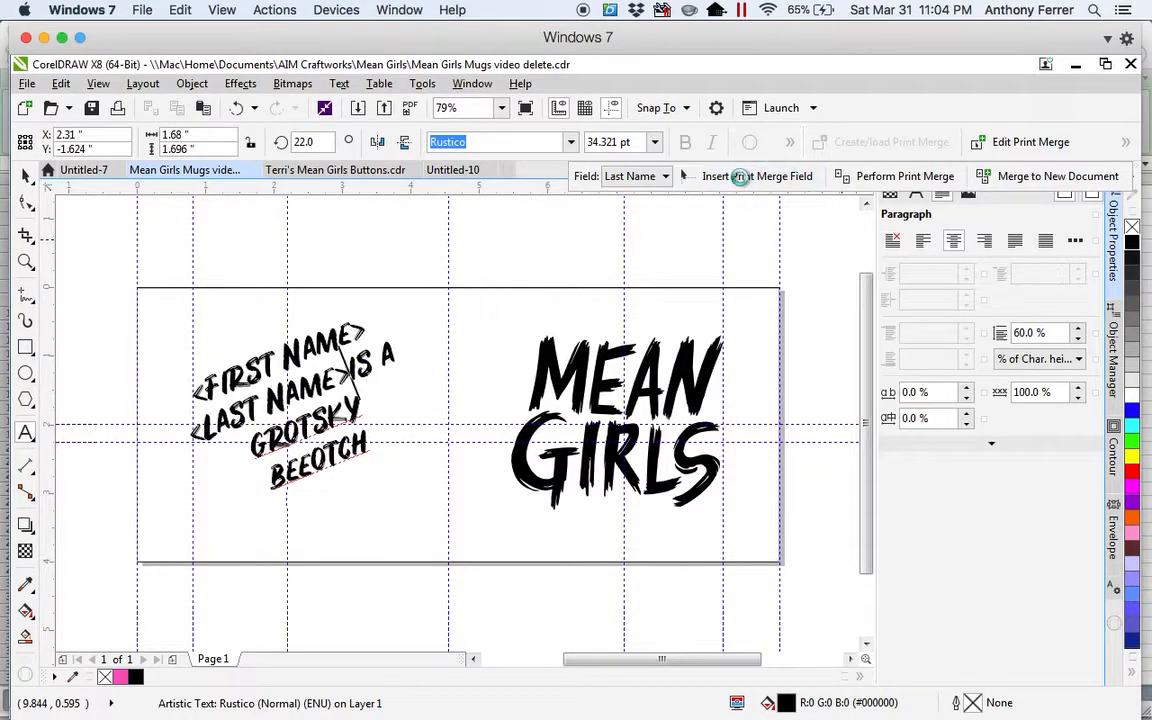
{"action": "key", "text": "Return"}
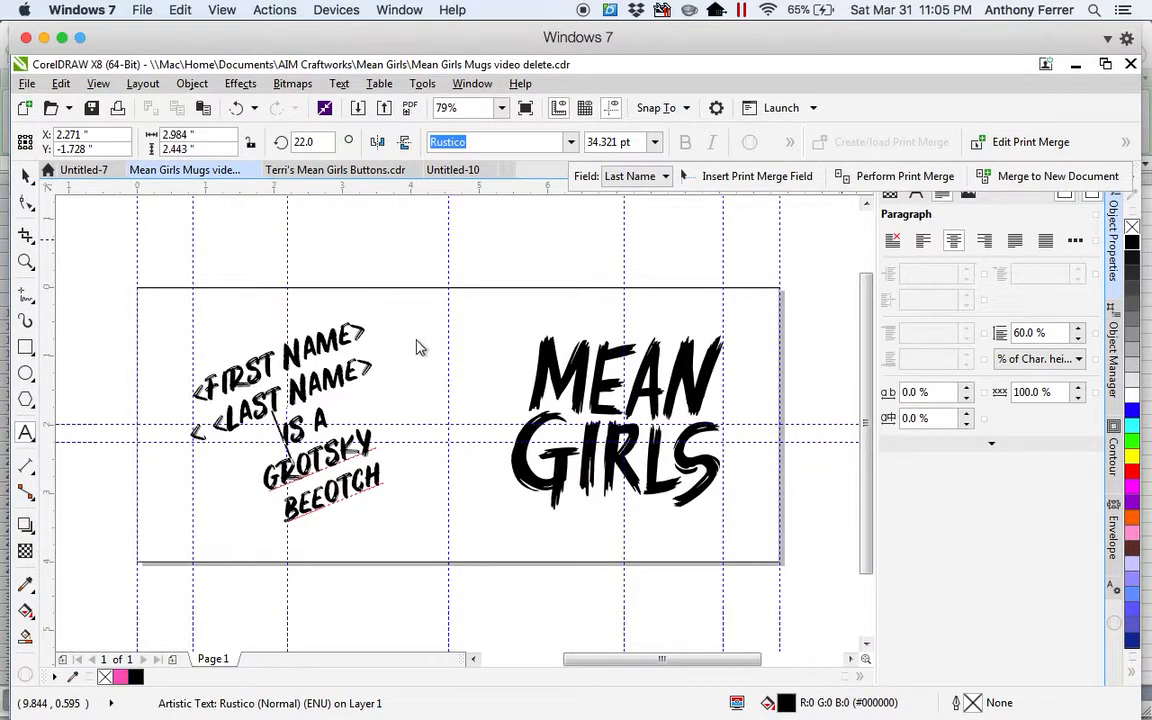
{"action": "left_click", "coordinate": [27, 177]}
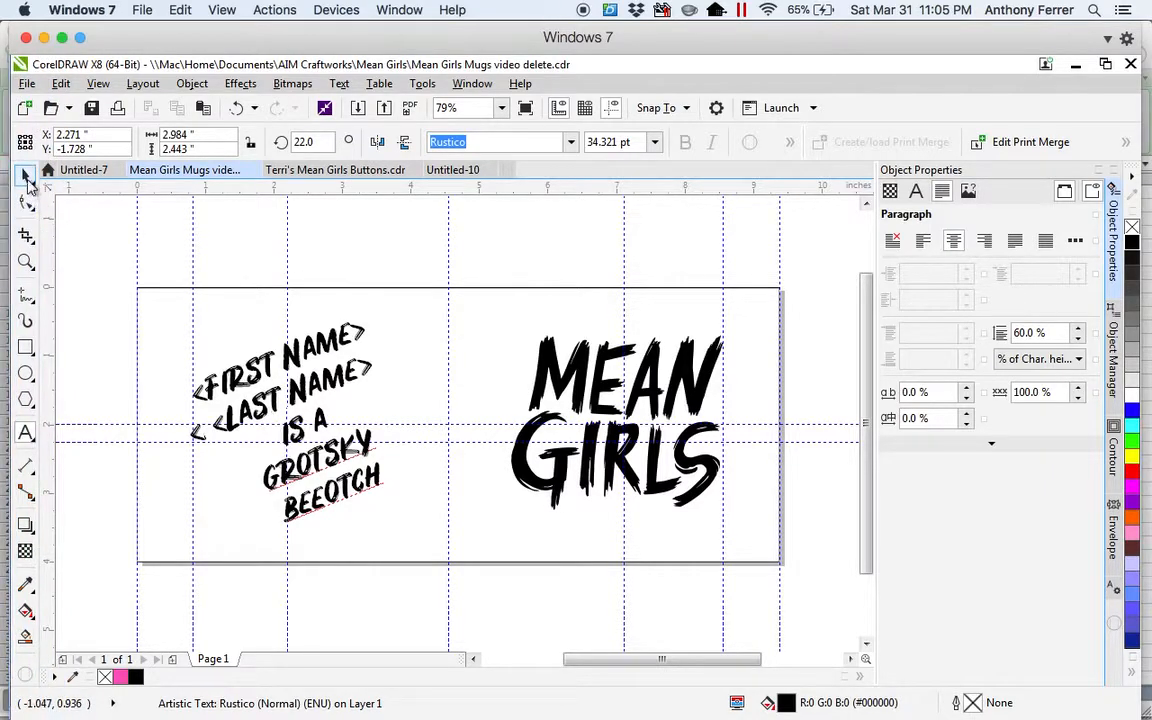
{"action": "left_click", "coordinate": [27, 178]}
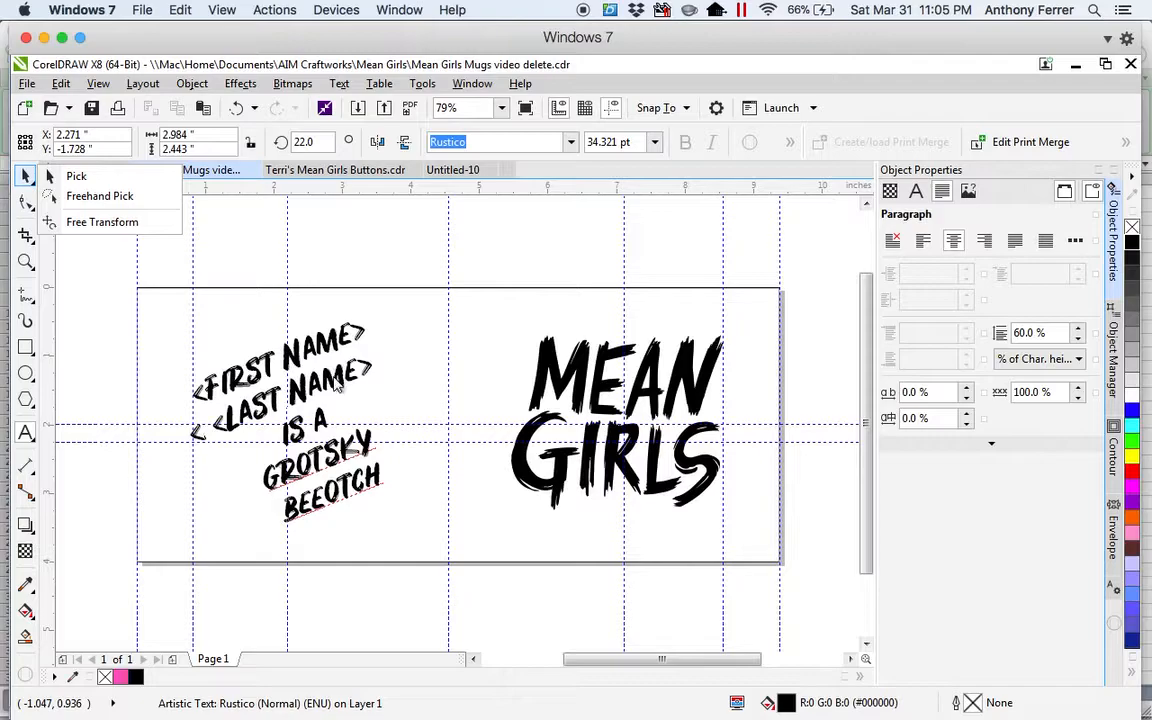
{"action": "left_click", "coordinate": [305, 342]}
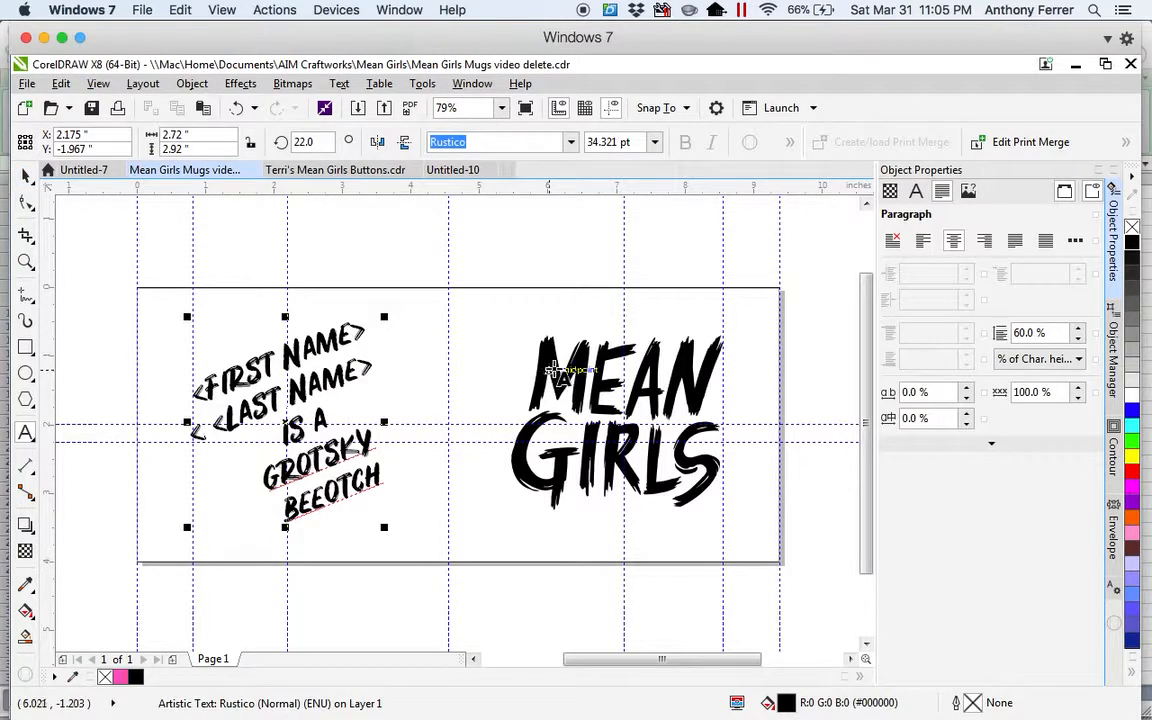
{"action": "left_click", "coordinate": [28, 181]}
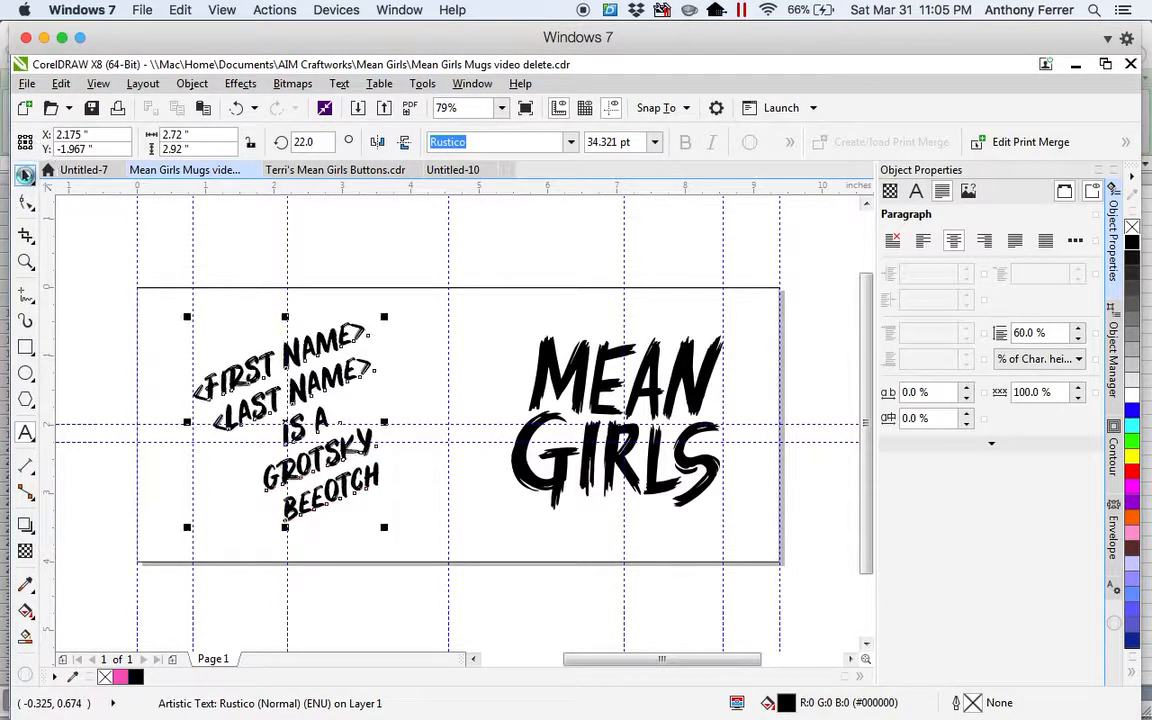
Move the slogan text block upward and align it with the MEAN GIRLS artwork along their horizontal center line.
{"action": "left_click", "coordinate": [555, 360], "text": "shift"}
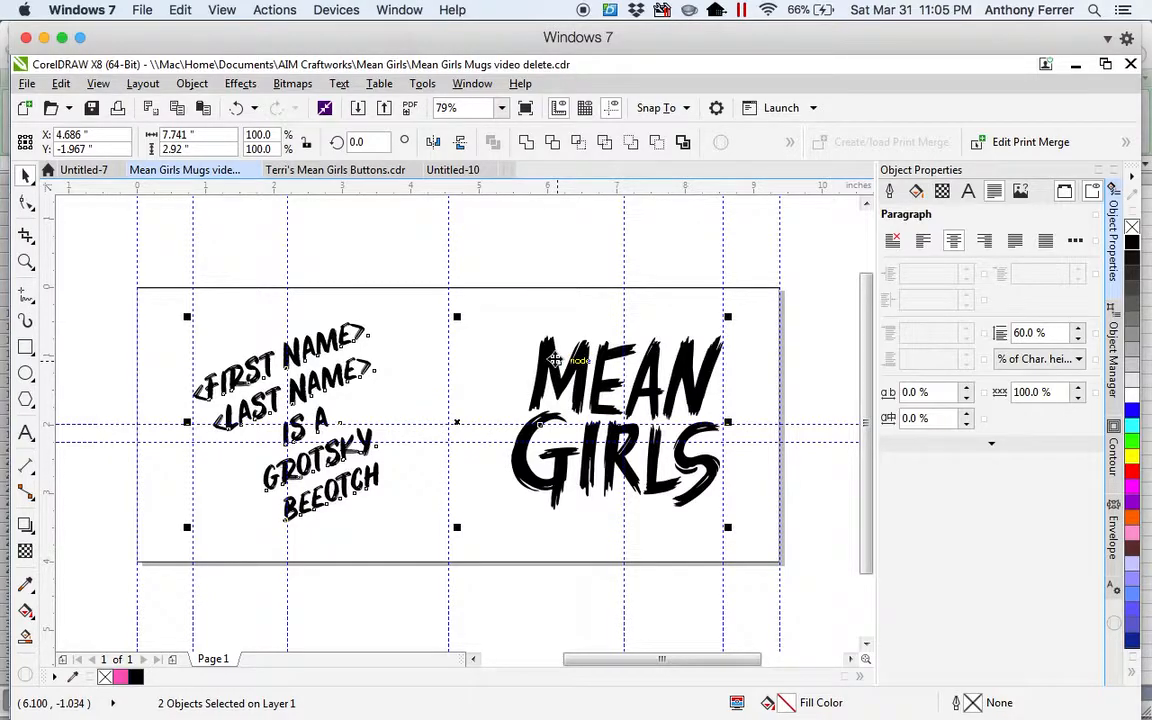
{"action": "left_click", "coordinate": [270, 244]}
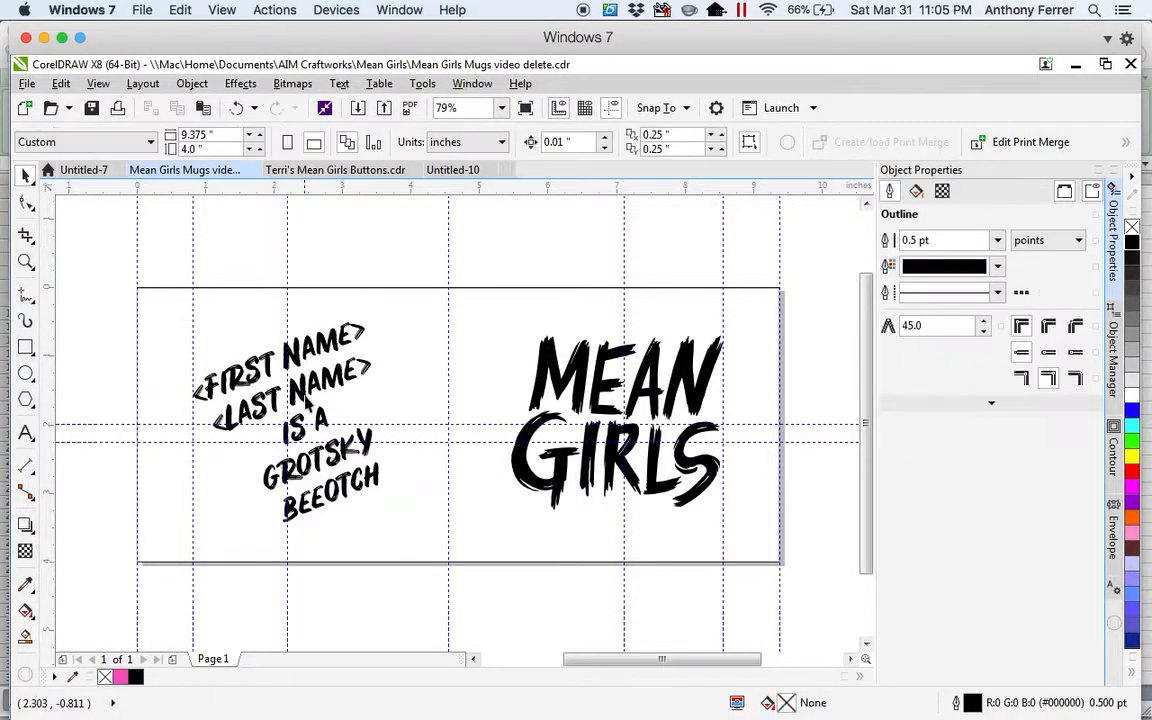
{"action": "left_click", "coordinate": [270, 370]}
{"action": "left_click_drag", "start_coordinate": [270, 370], "coordinate": [268, 290]}
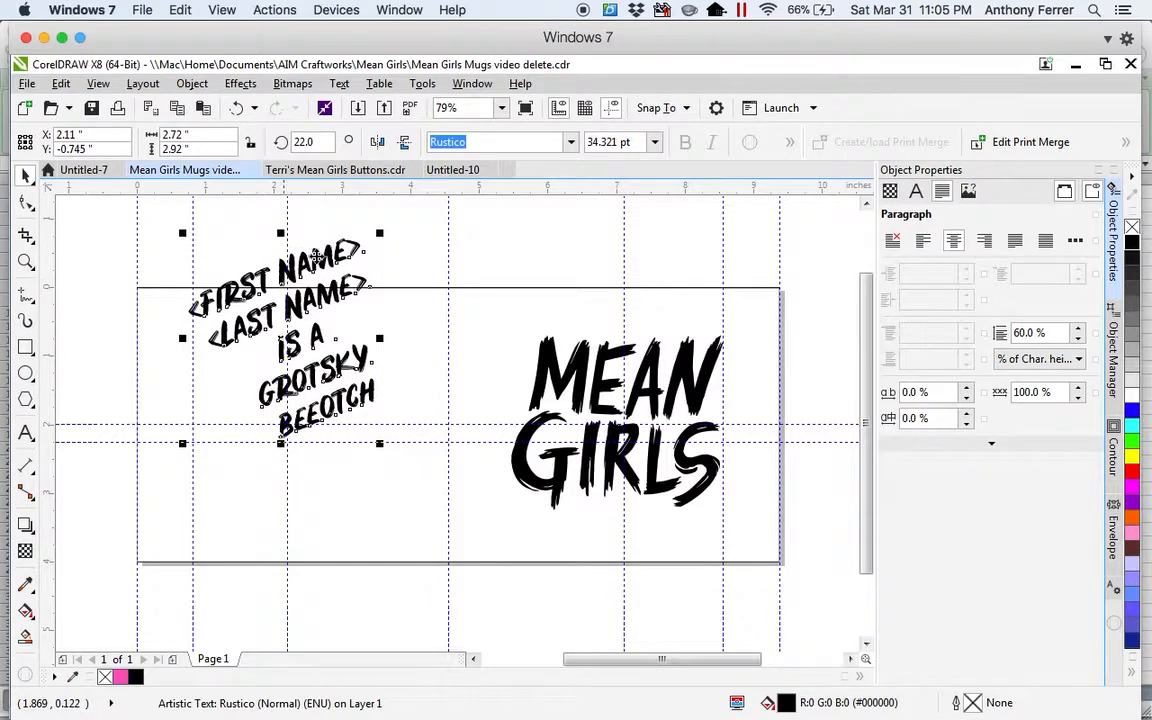
{"action": "left_click", "coordinate": [583, 355], "text": "shift"}
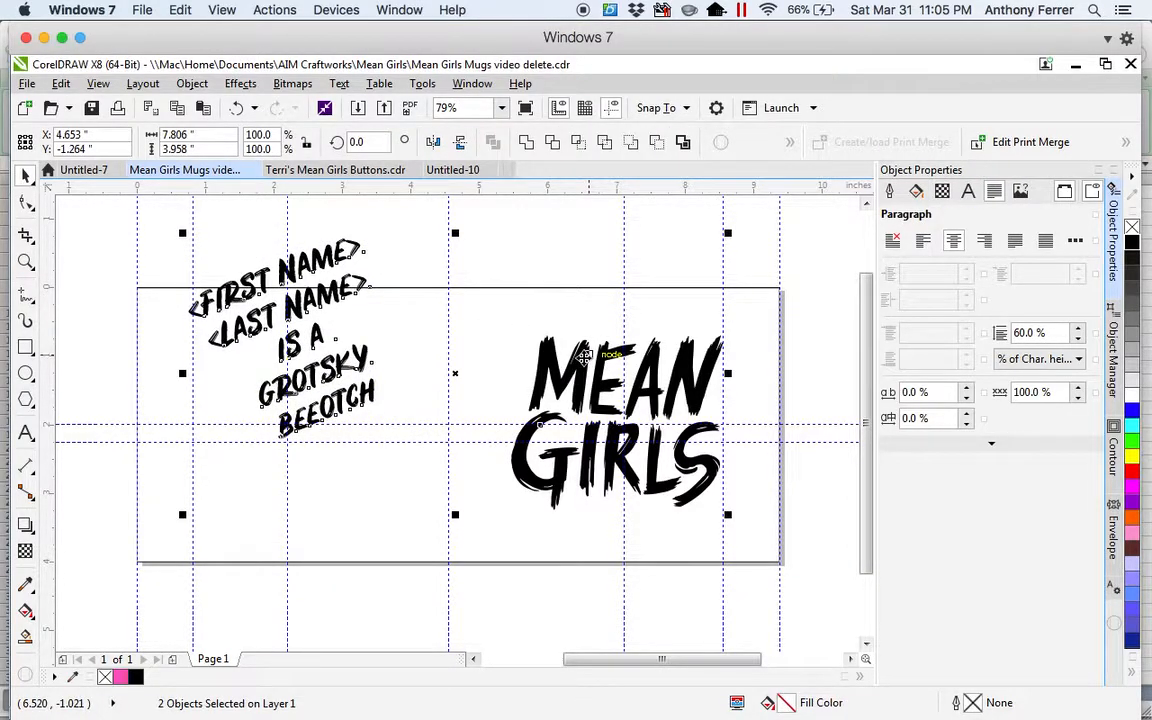
{"action": "key", "text": "e"}
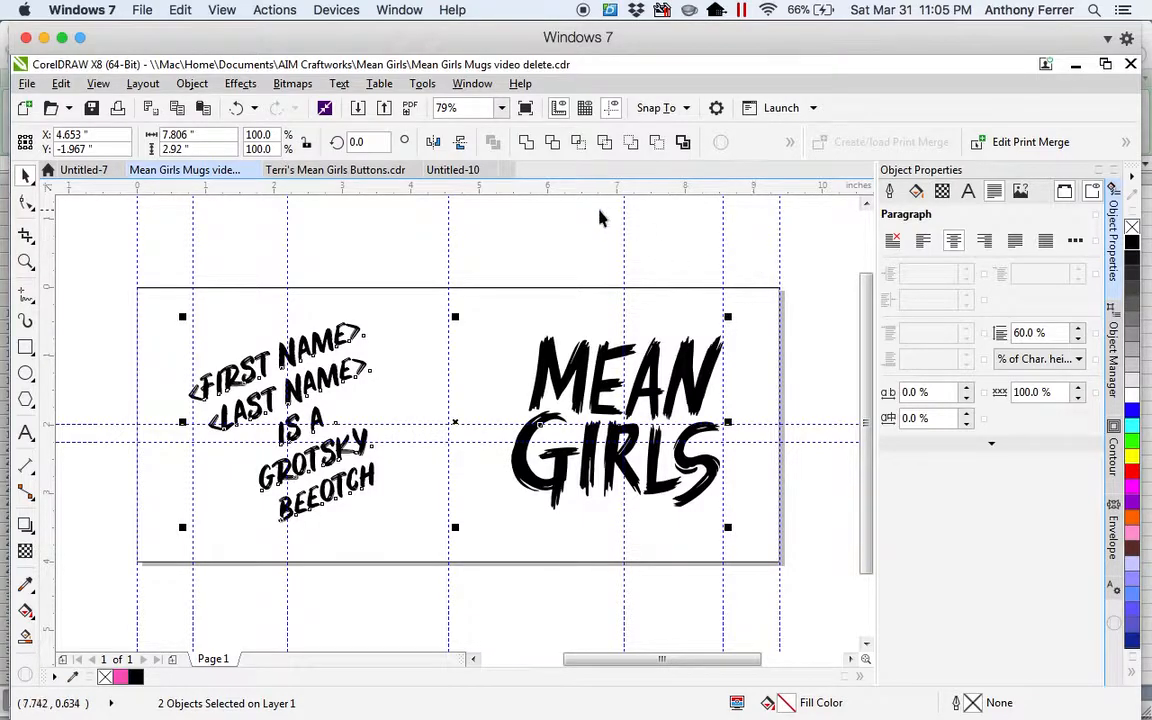
{"action": "left_click", "coordinate": [575, 245]}
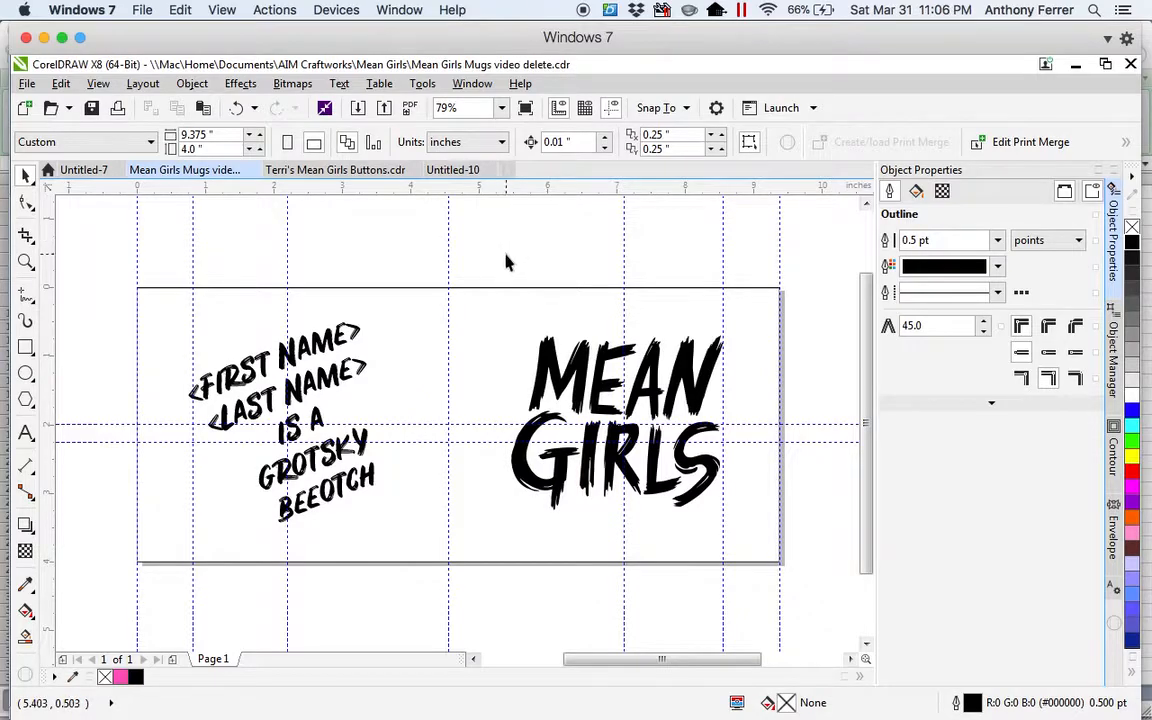
Perform the print merge and turn off mirrored output in its print settings.
{"action": "left_click", "coordinate": [1126, 143]}
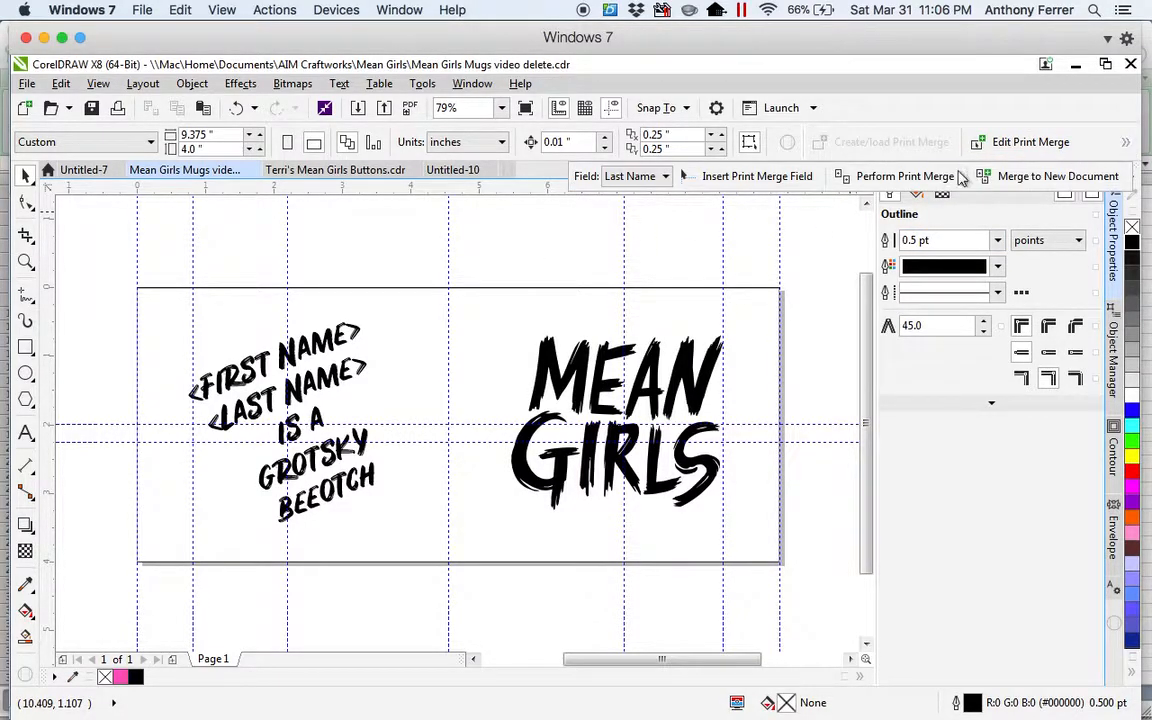
{"action": "left_click", "coordinate": [905, 178]}
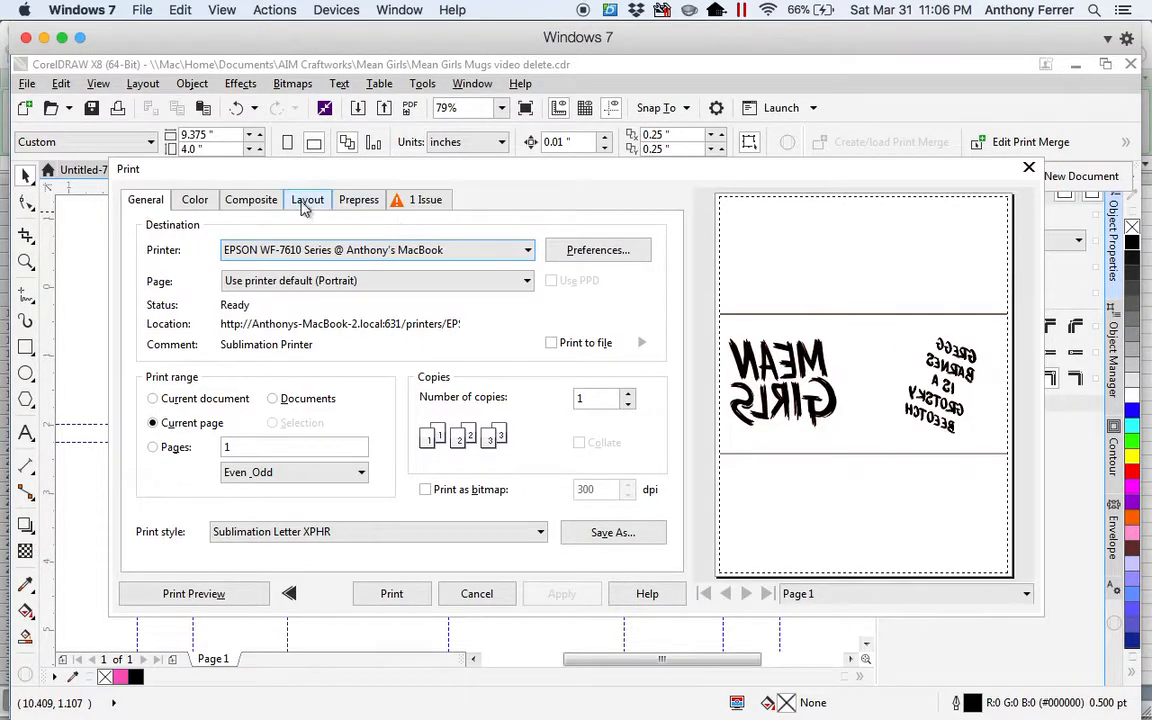
{"action": "left_click", "coordinate": [355, 203]}
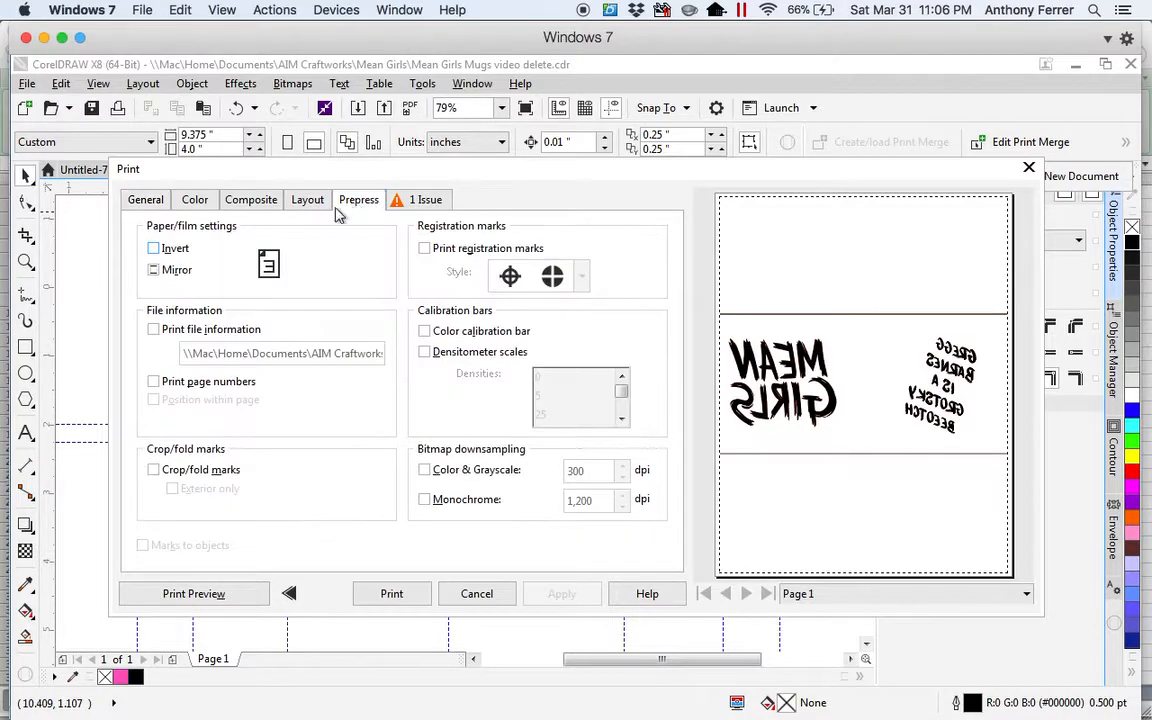
{"action": "left_click", "coordinate": [154, 272]}
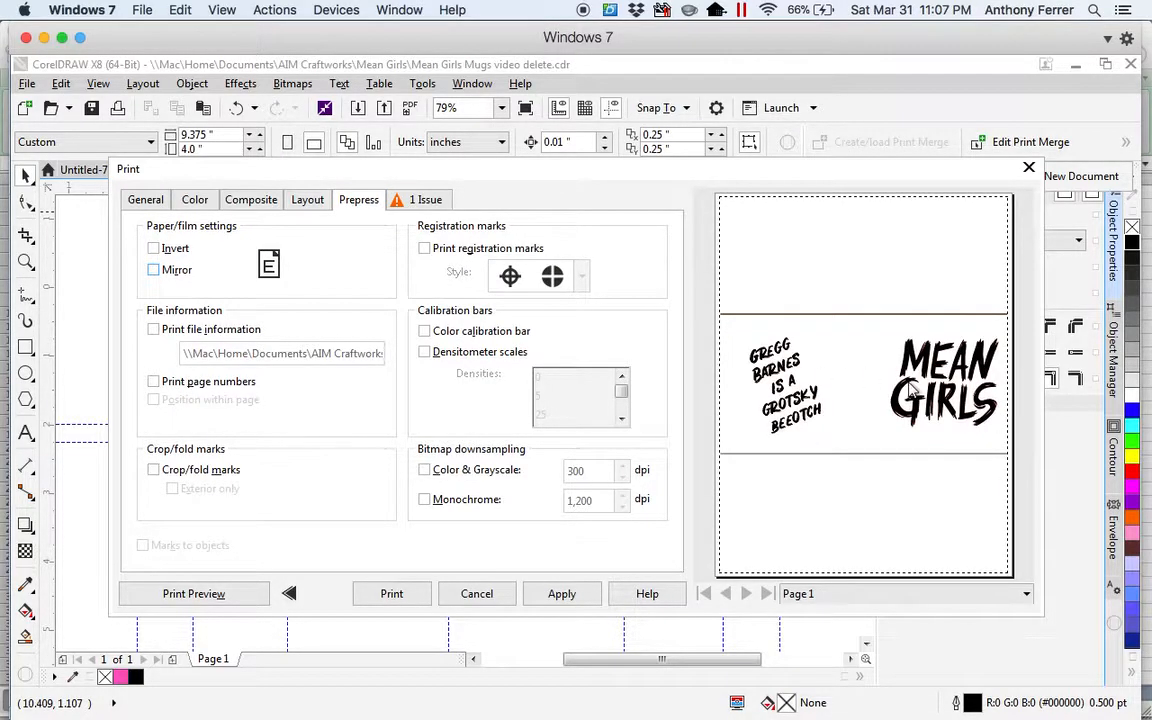
{"action": "left_click", "coordinate": [145, 196]}
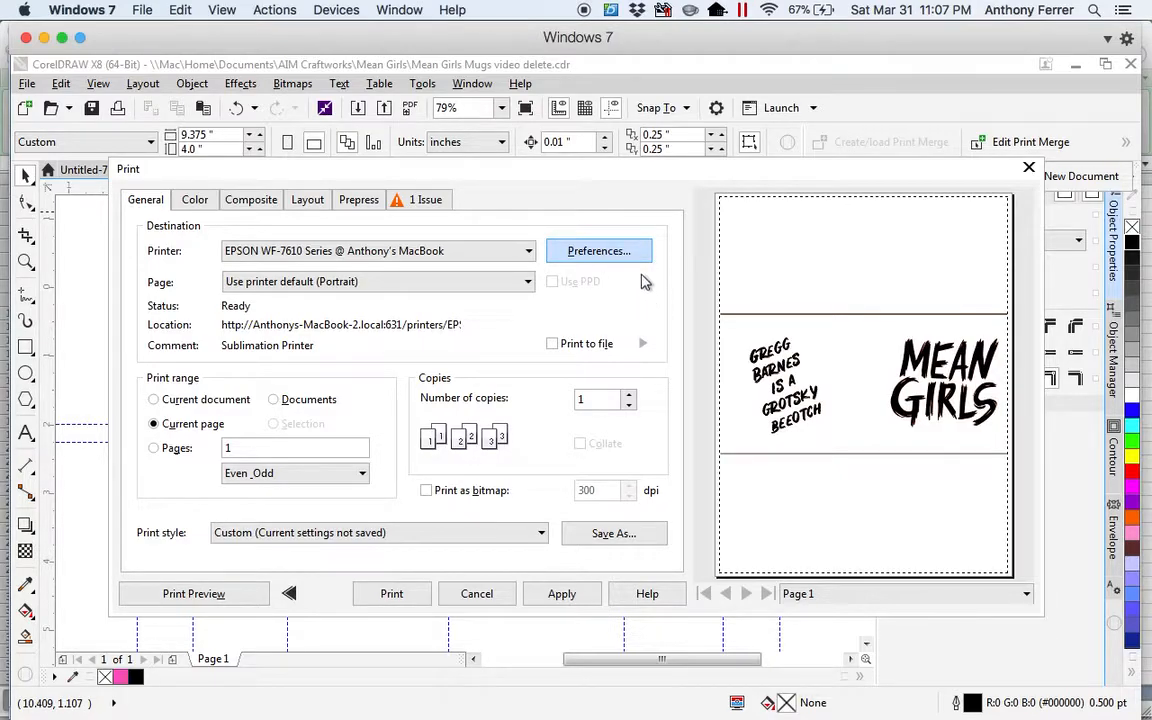
Apply the XPHR Super B Landscape Borderless preset in the printer preferences.
{"action": "left_click", "coordinate": [640, 259]}
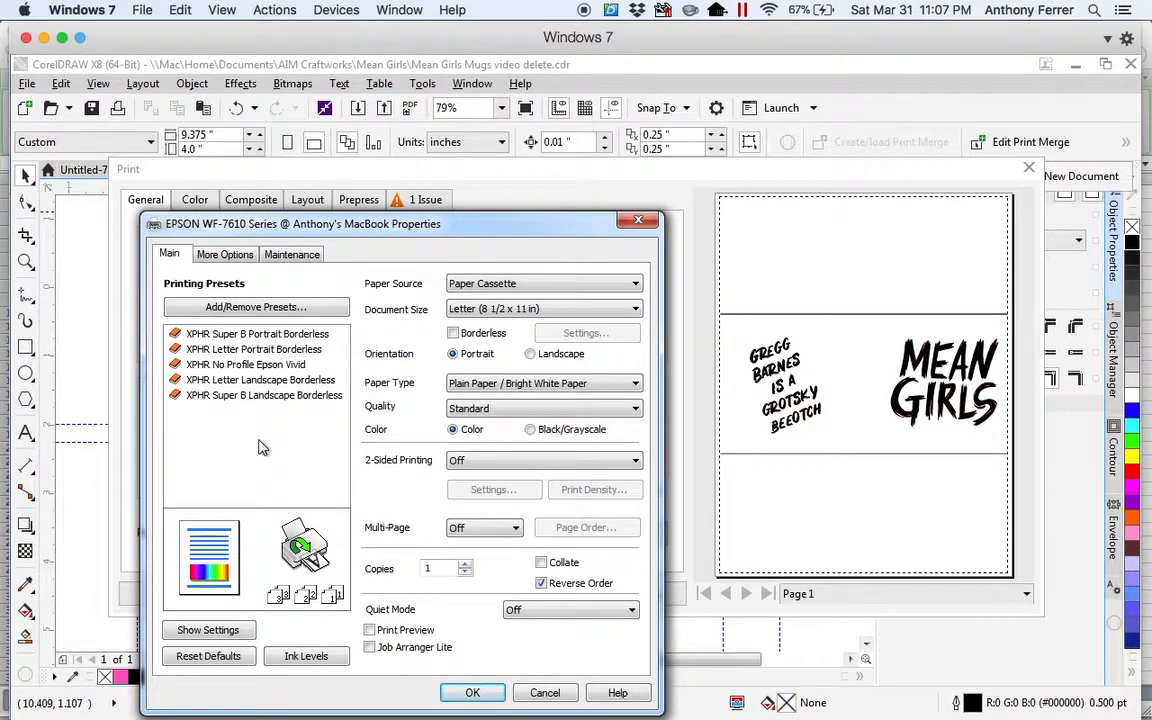
{"action": "mouse_move", "coordinate": [224, 400]}
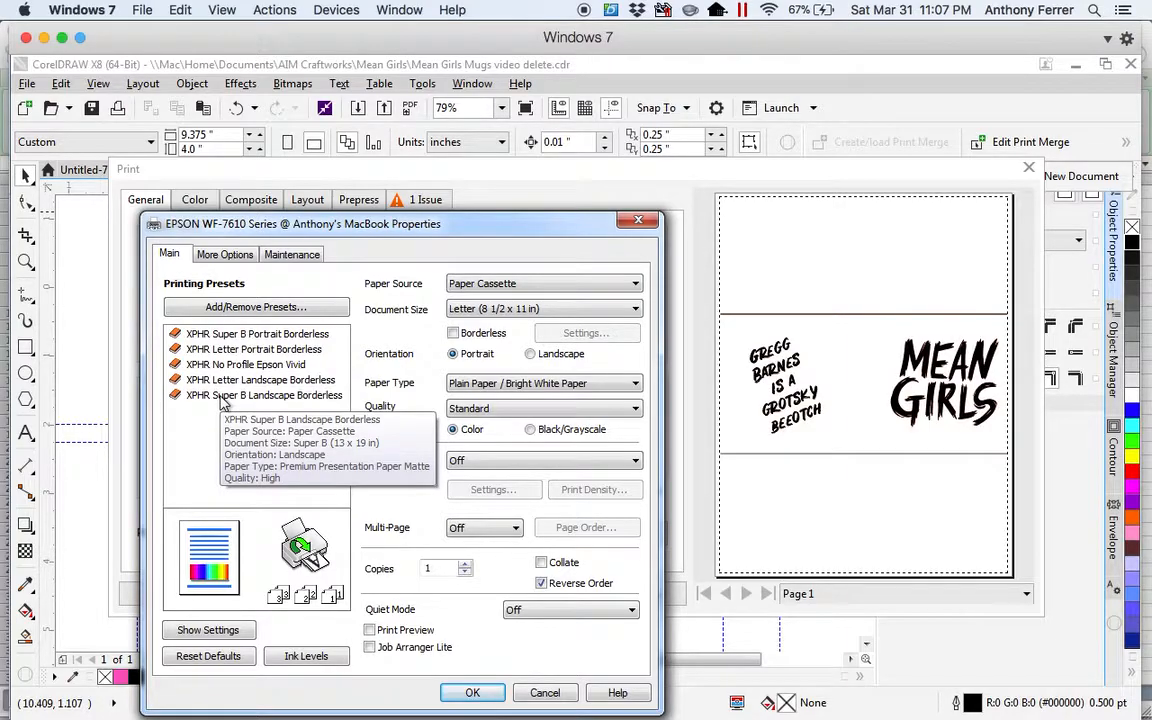
{"action": "left_click", "coordinate": [224, 396]}
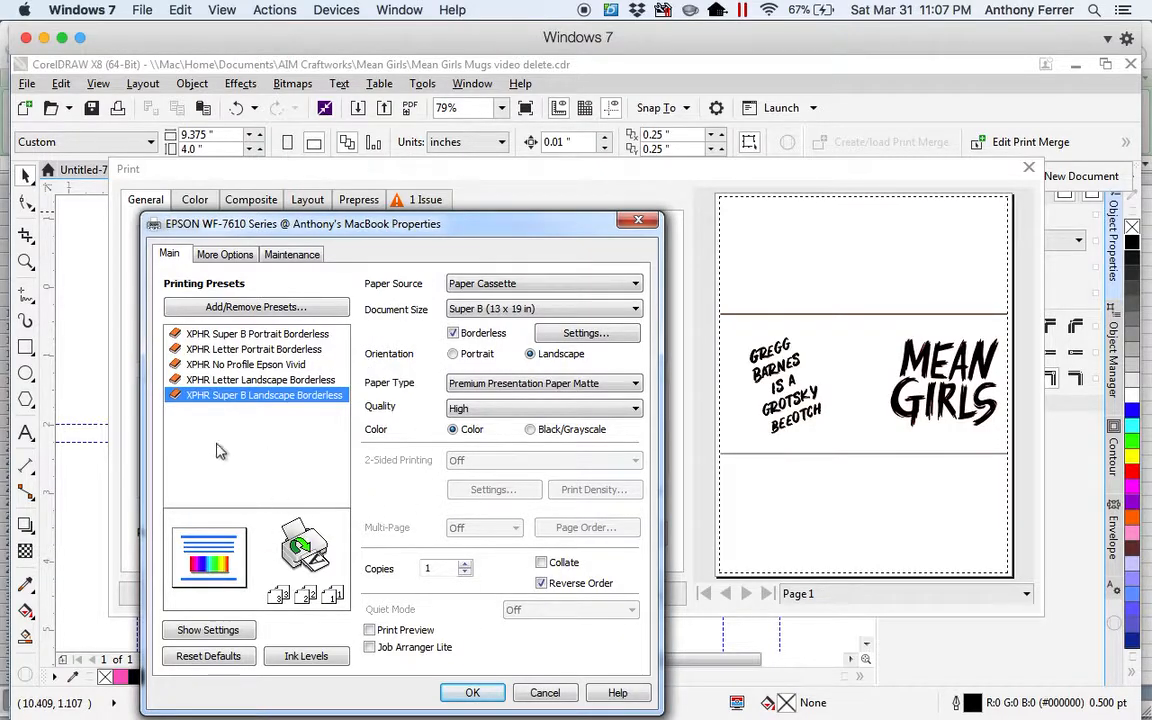
{"action": "left_click", "coordinate": [470, 692]}
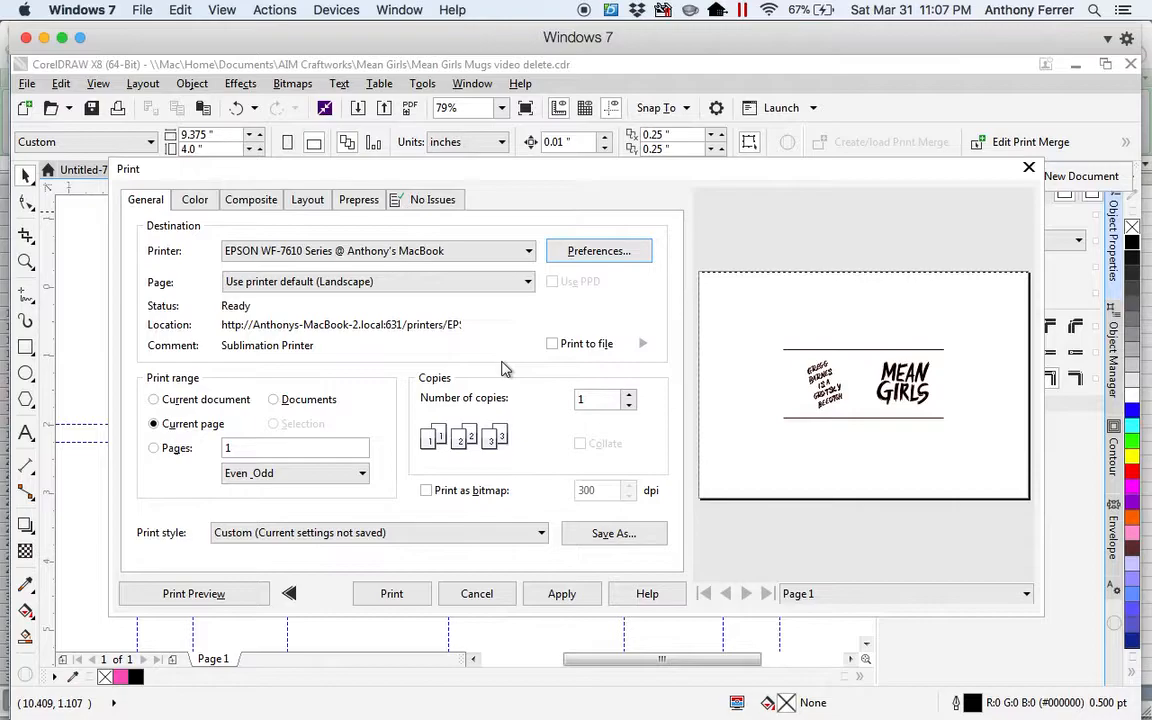
Check the print layout settings and apply the "13x19 6 up mug" print style.
{"action": "left_click", "coordinate": [306, 202]}
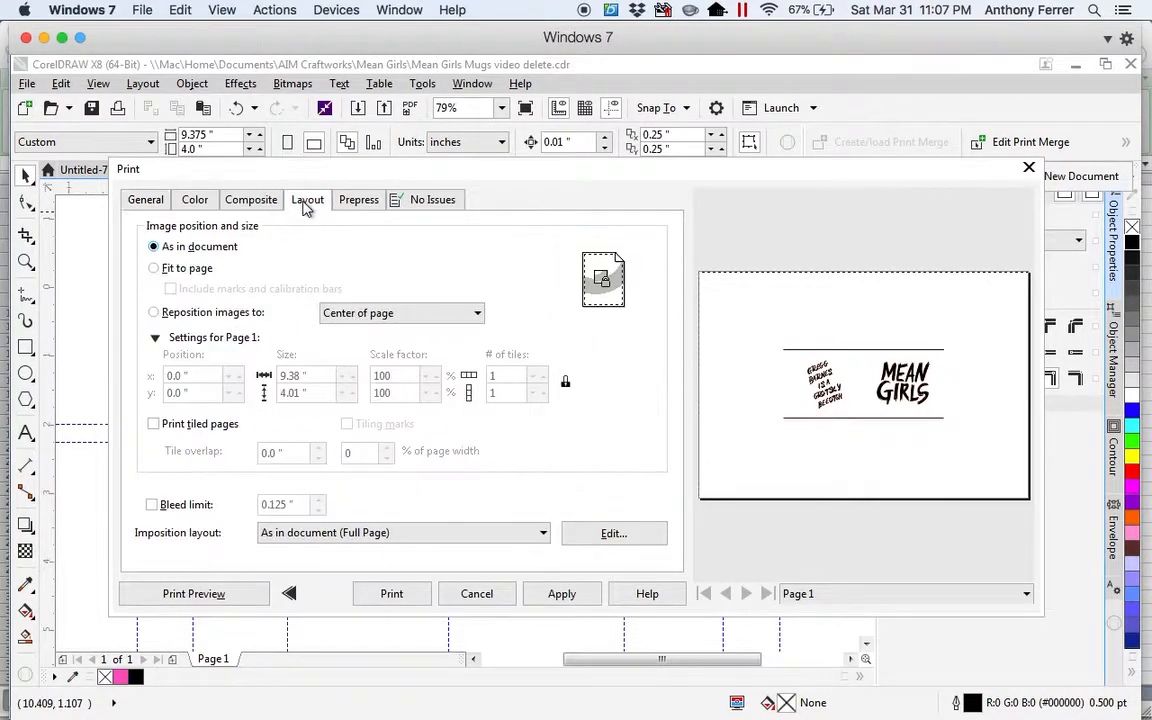
{"action": "left_click", "coordinate": [150, 199]}
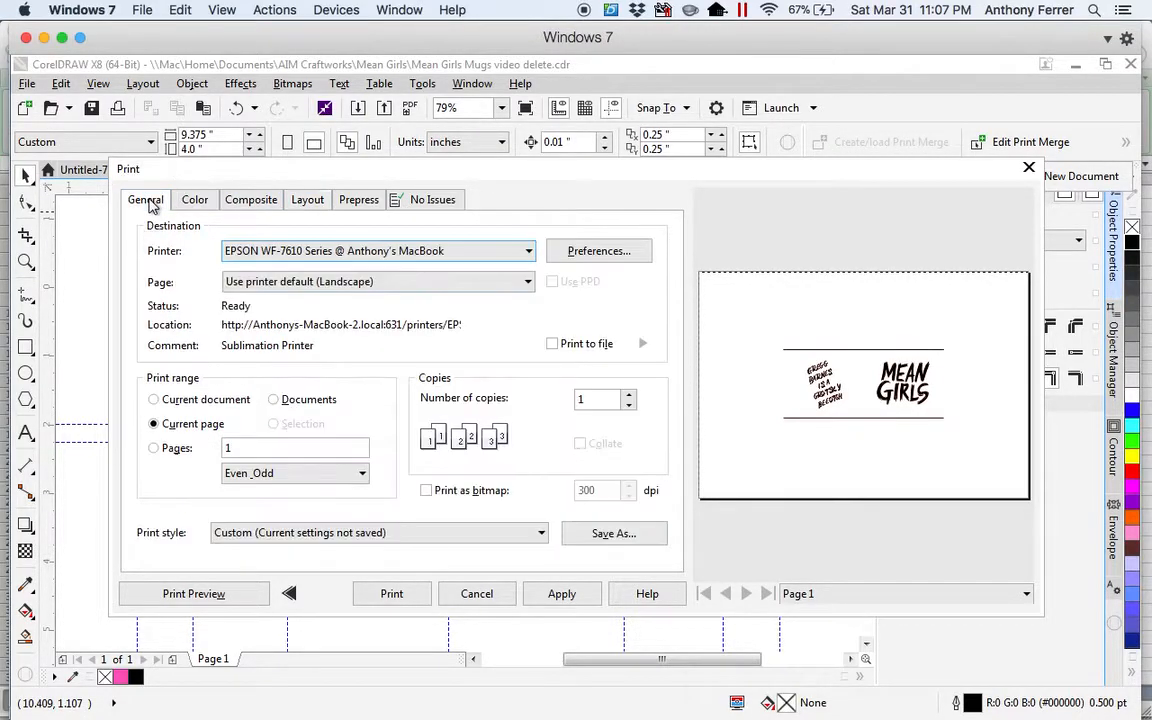
{"action": "left_click", "coordinate": [541, 533]}
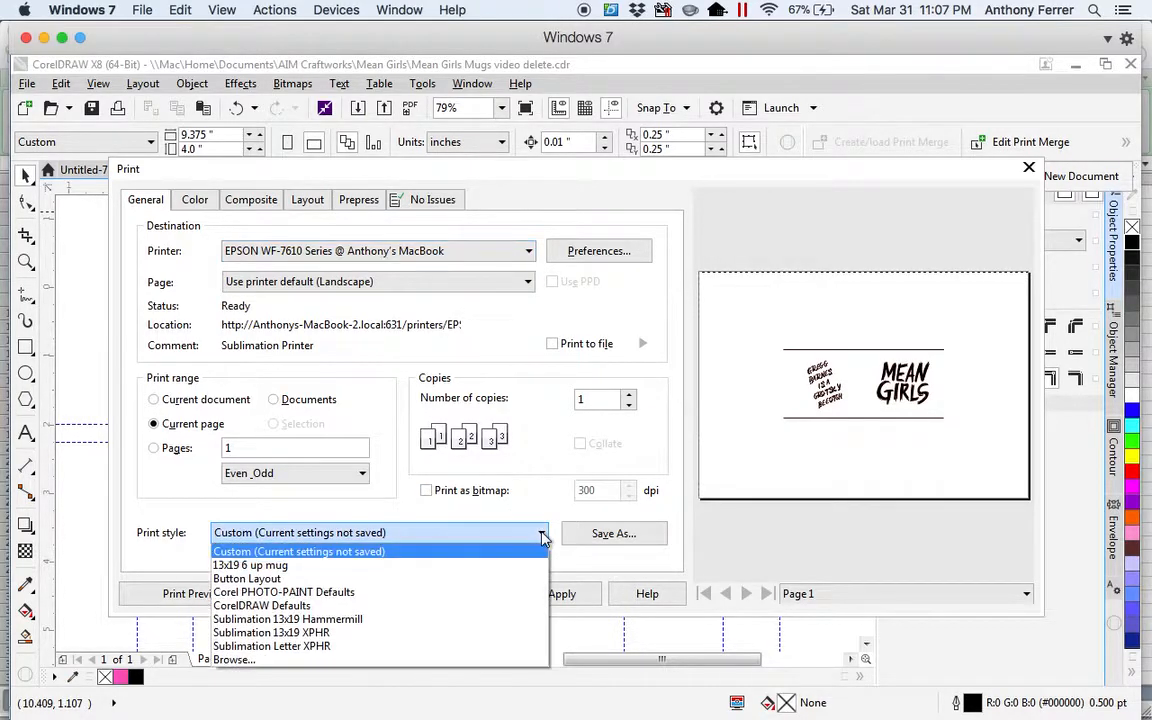
{"action": "left_click", "coordinate": [248, 567]}
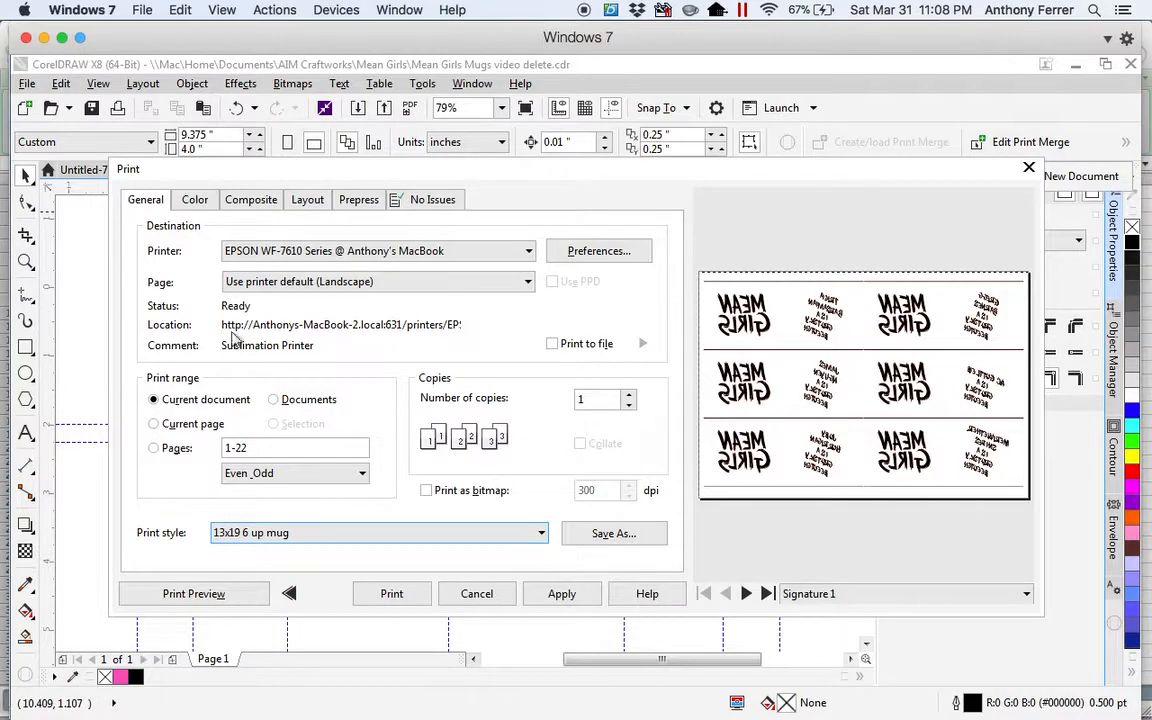
Turn off mirroring for the mug print style and choose the 2 x 3 (6-up) imposition layout.
{"action": "left_click", "coordinate": [364, 201]}
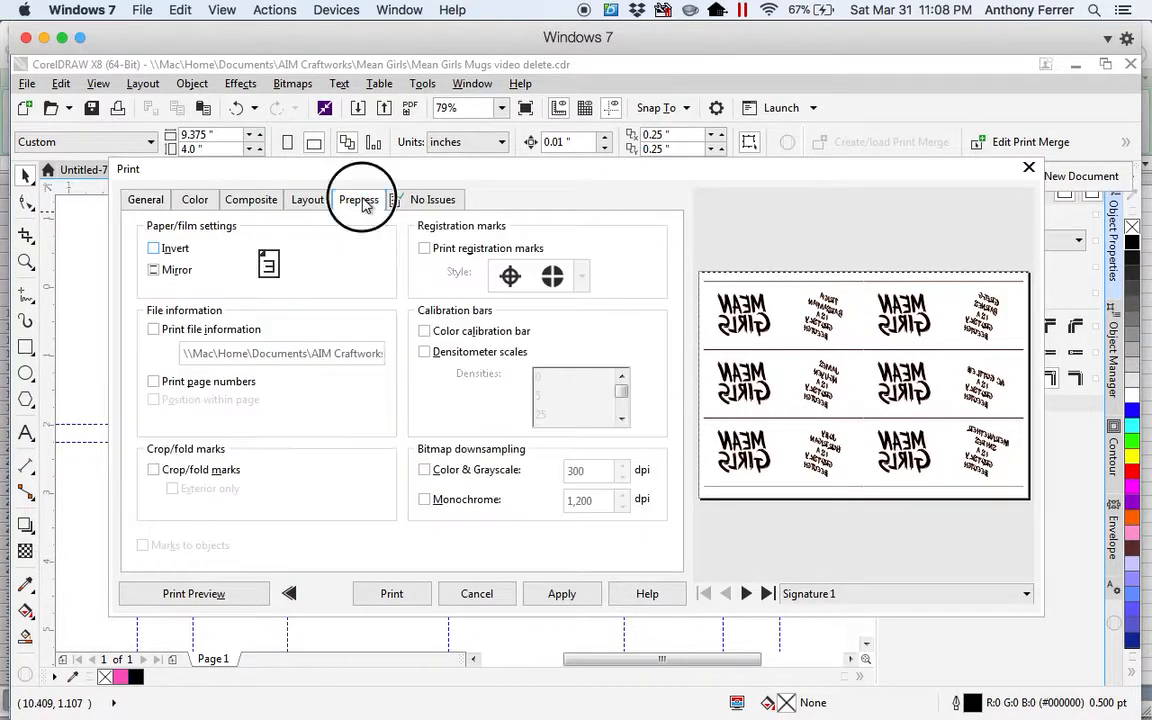
{"action": "left_click", "coordinate": [154, 271]}
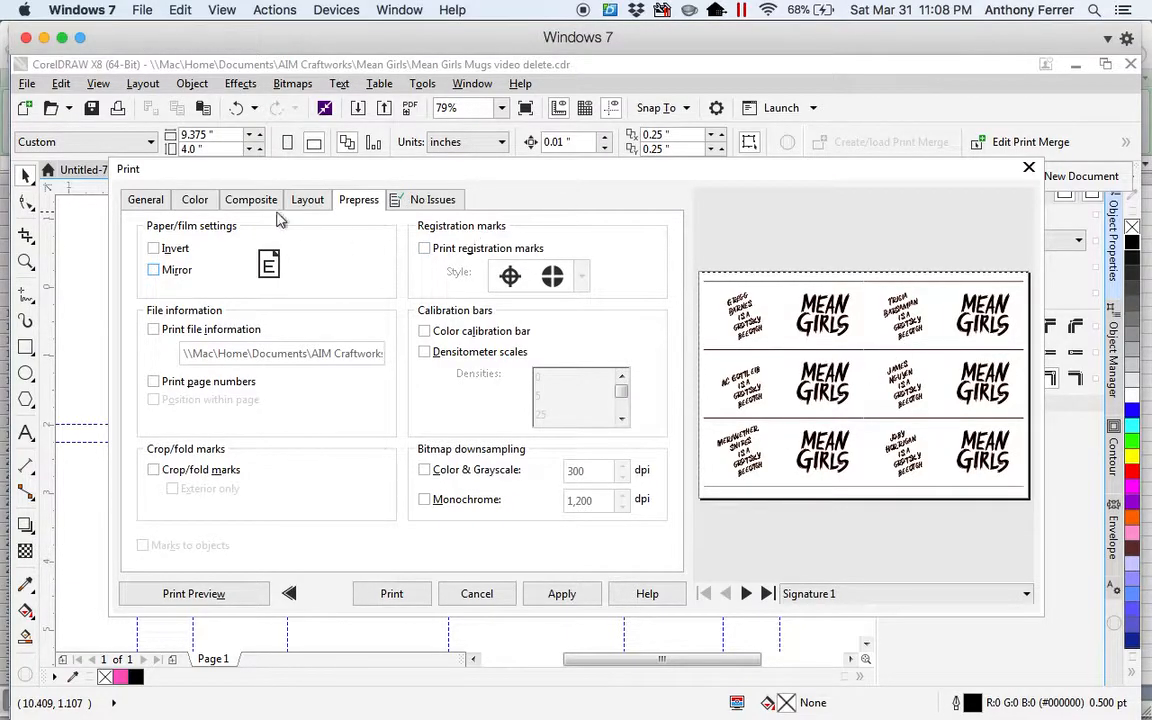
{"action": "left_click", "coordinate": [305, 201]}
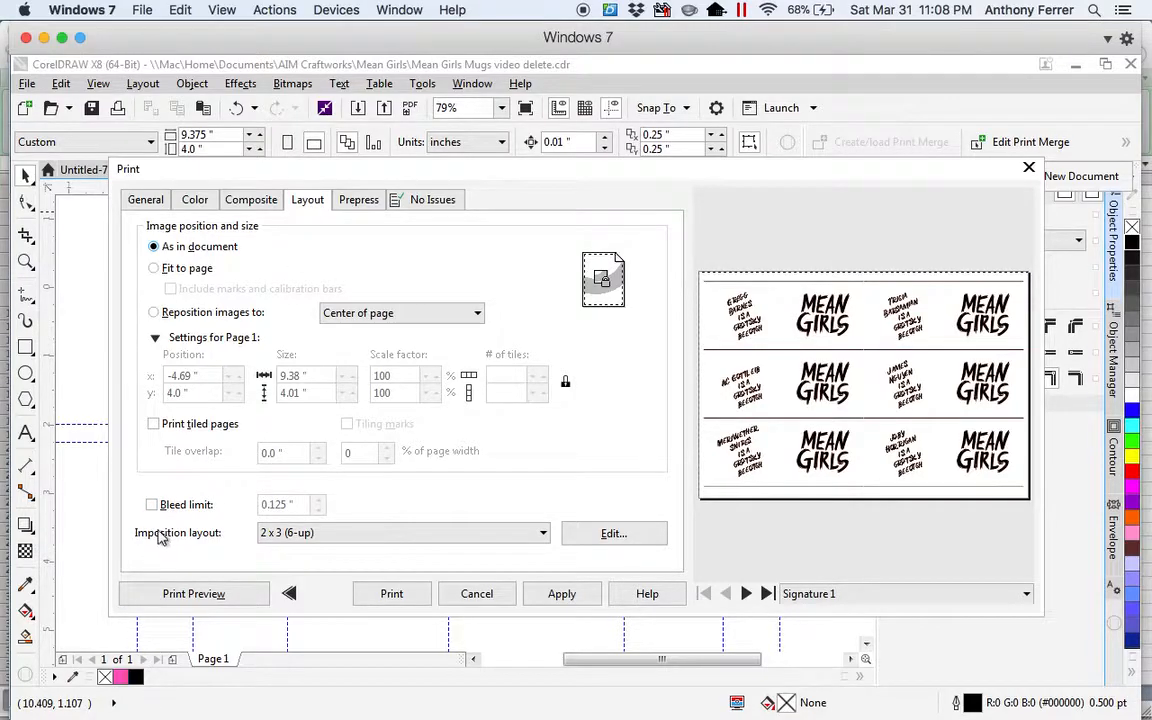
{"action": "left_click", "coordinate": [545, 535]}
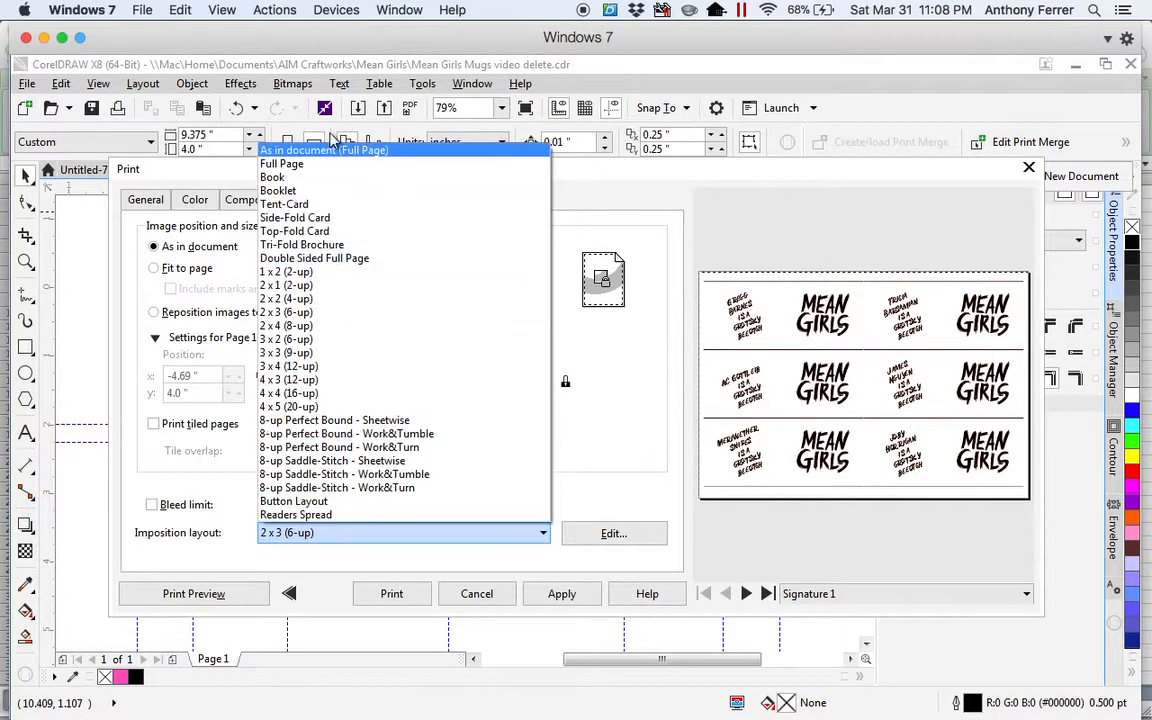
{"action": "left_click", "coordinate": [292, 315]}
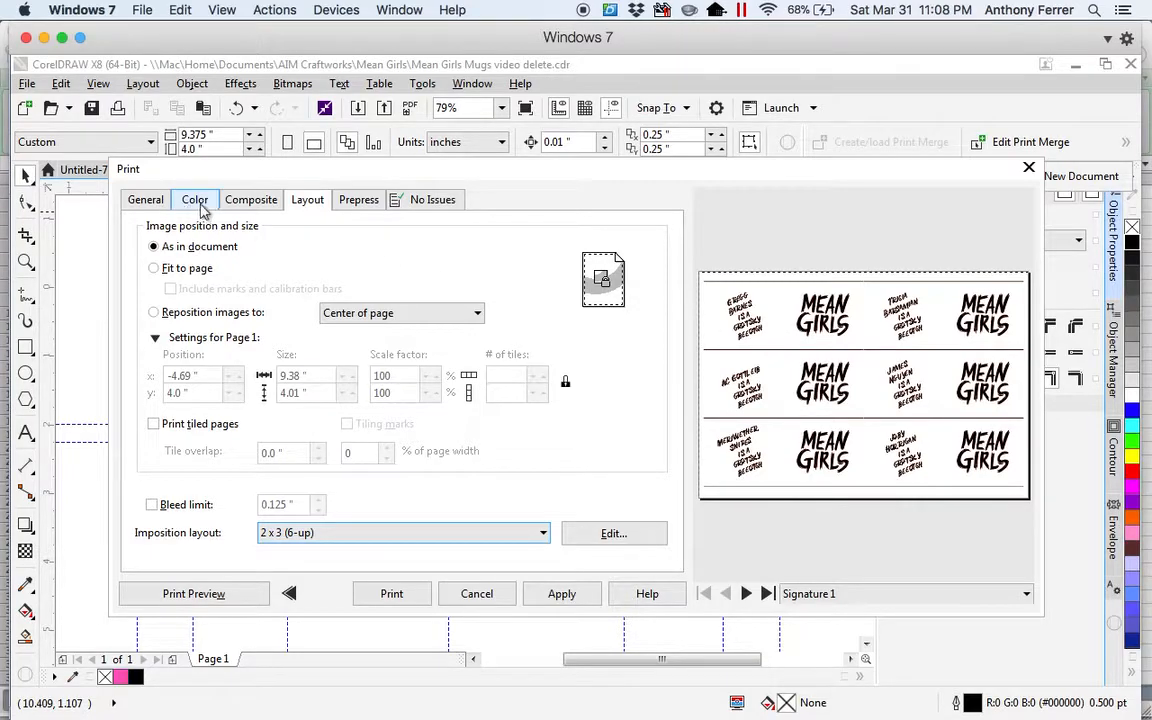
Preview the sheet with only the current page as print range, and restore the range to the current document.
{"action": "left_click", "coordinate": [148, 201]}
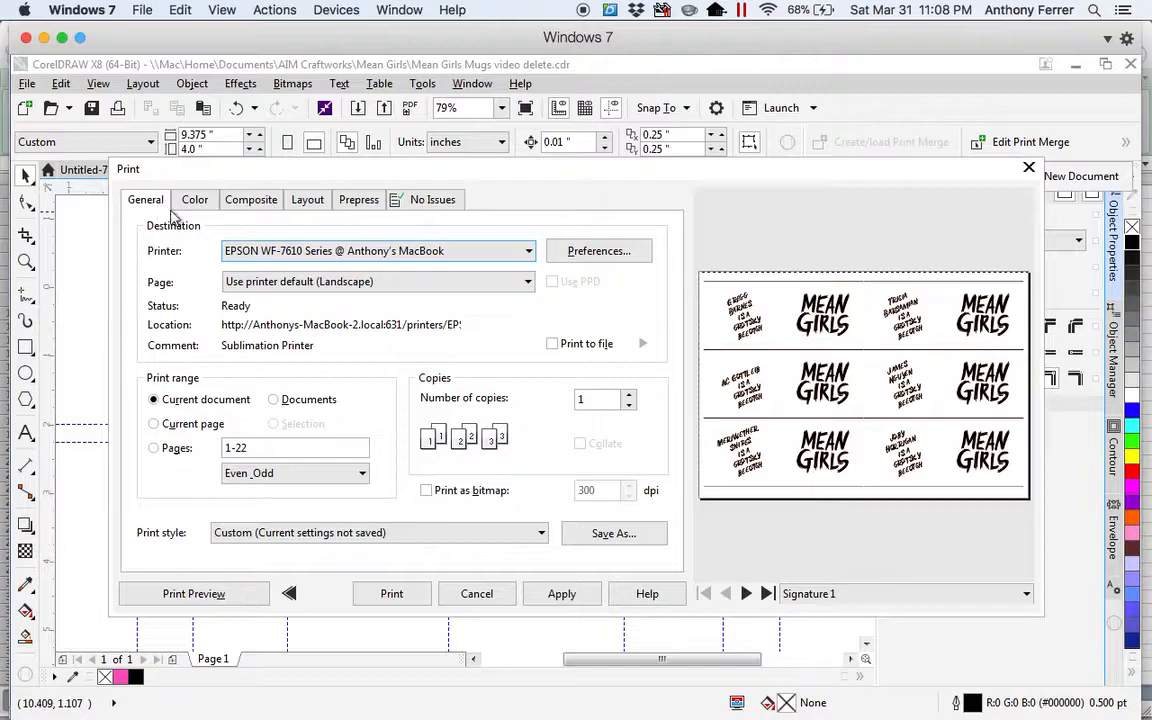
{"action": "left_click", "coordinate": [155, 428]}
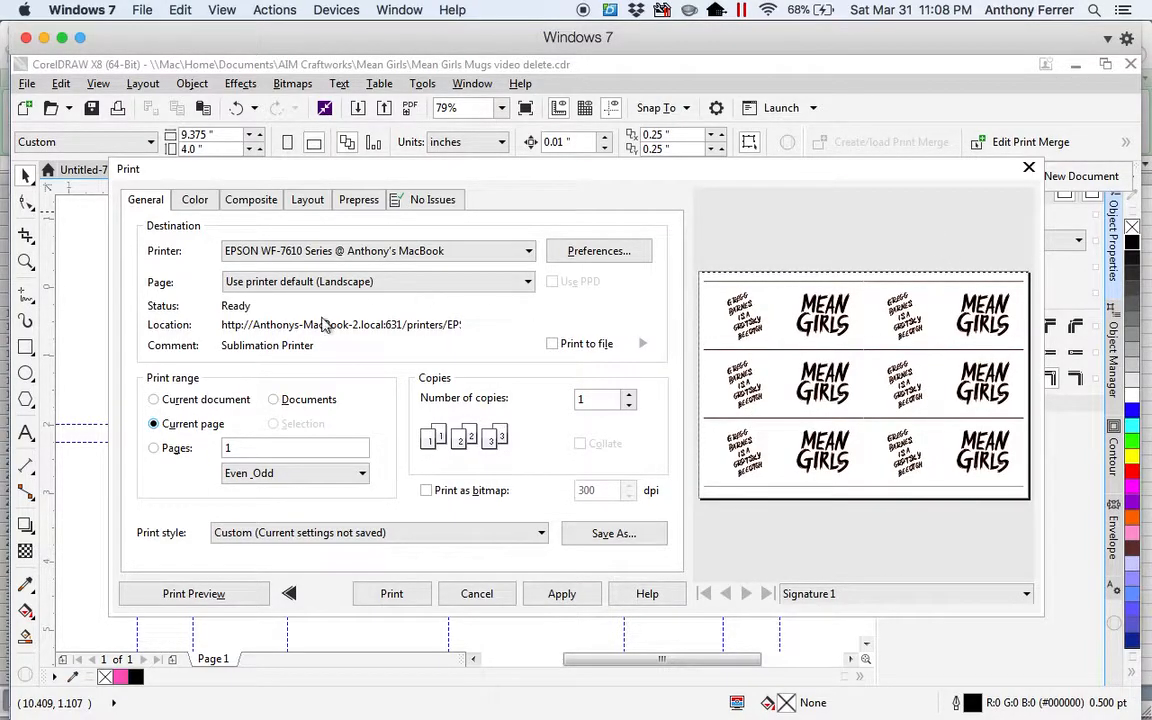
{"action": "left_click", "coordinate": [154, 400]}
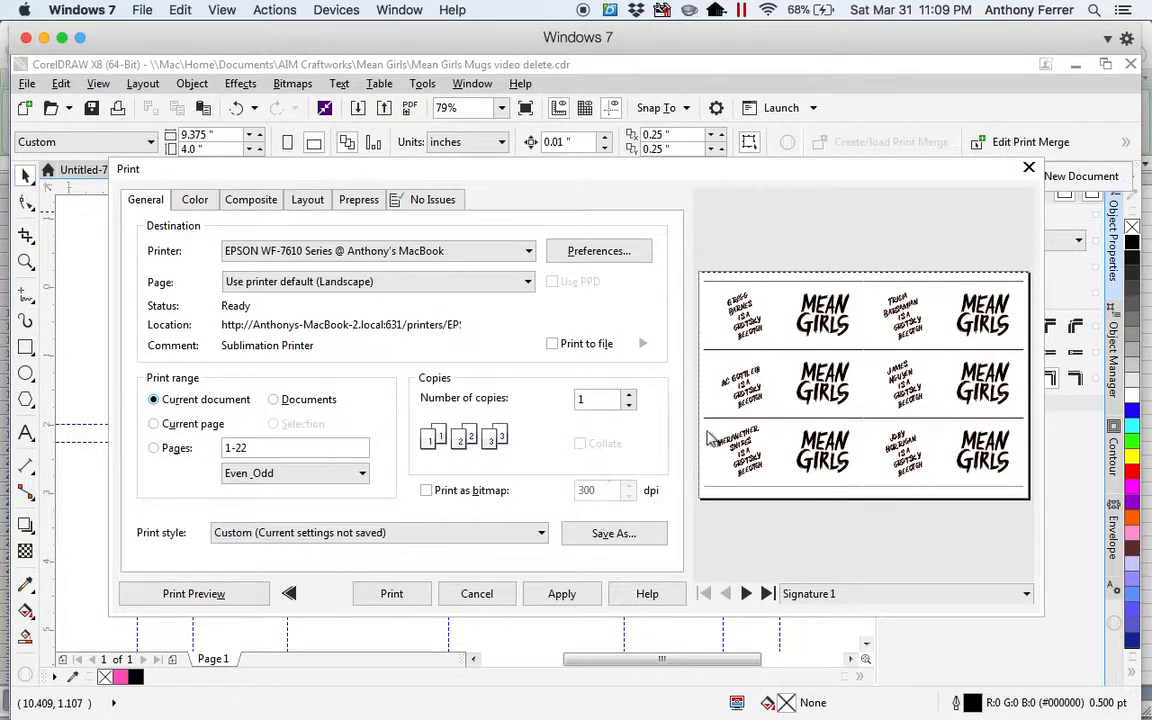
Check all four merged sheets, Signature 1 through Signature 4, in the full print preview and return to the print settings.
{"action": "left_click", "coordinate": [207, 595]}
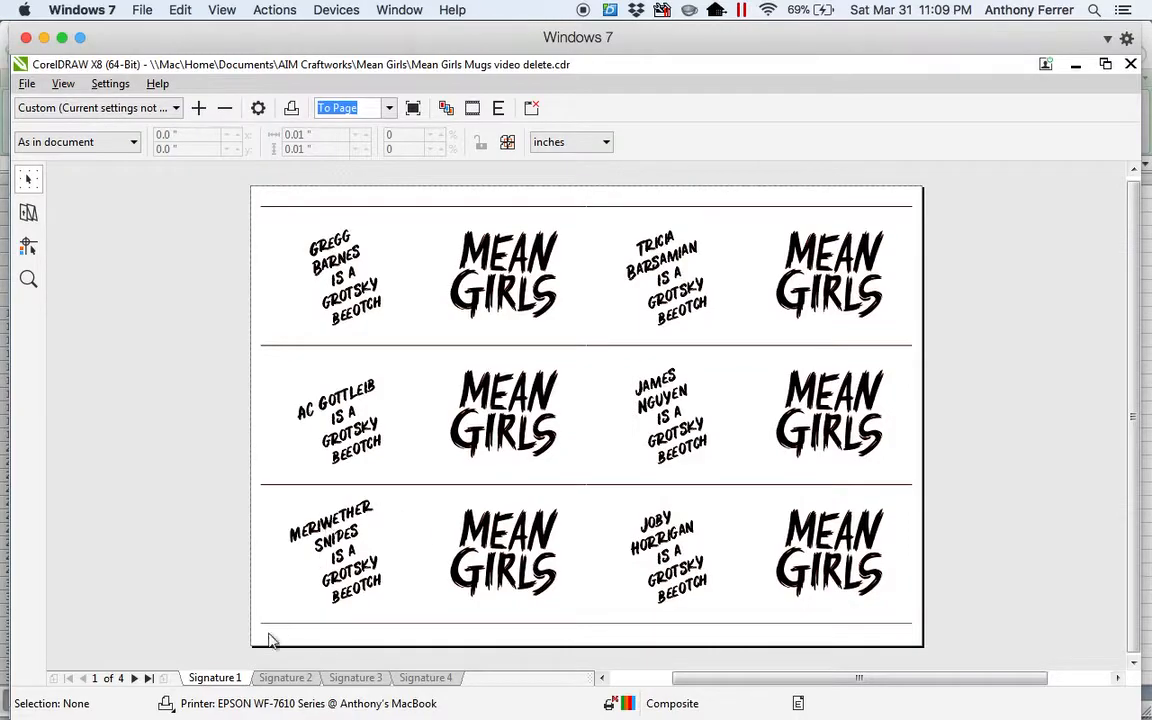
{"action": "left_click", "coordinate": [277, 684]}
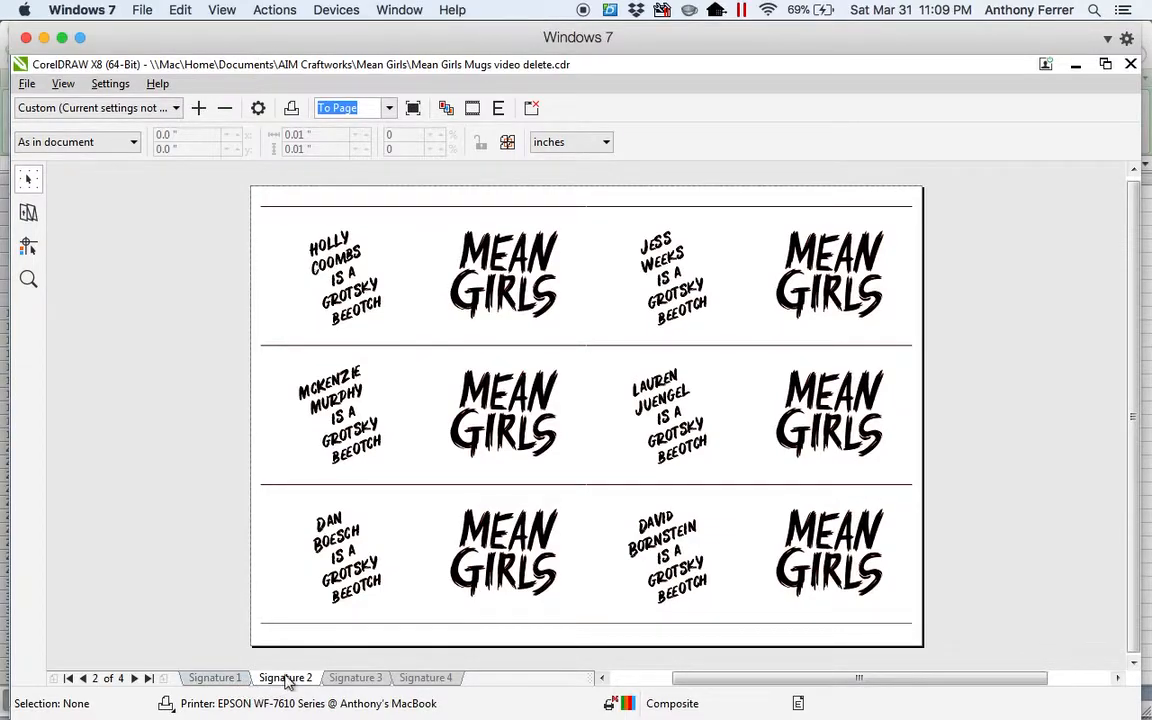
{"action": "left_click", "coordinate": [356, 679]}
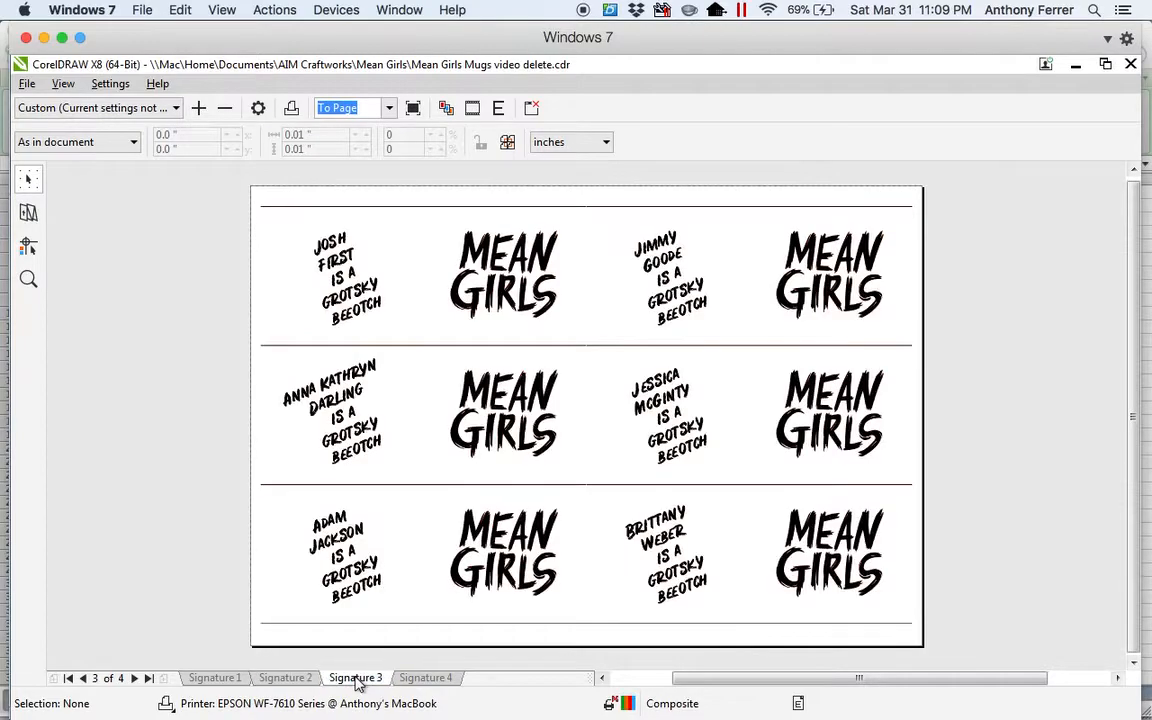
{"action": "left_click", "coordinate": [424, 678]}
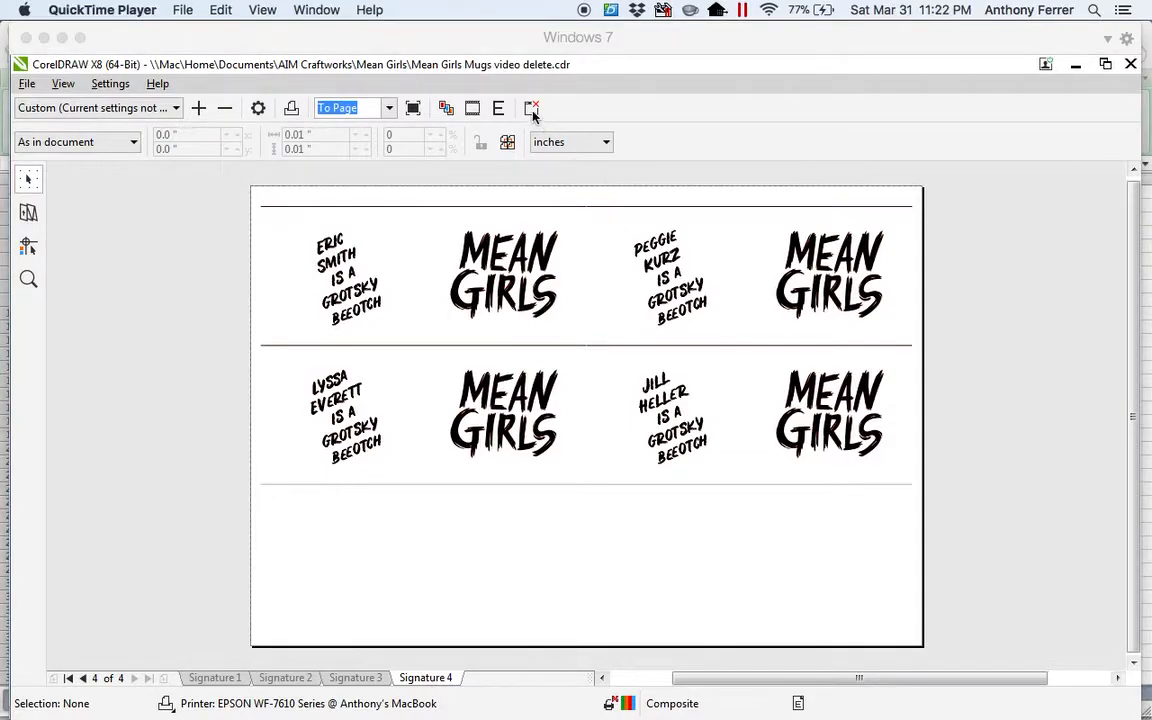
{"action": "left_click", "coordinate": [531, 110]}
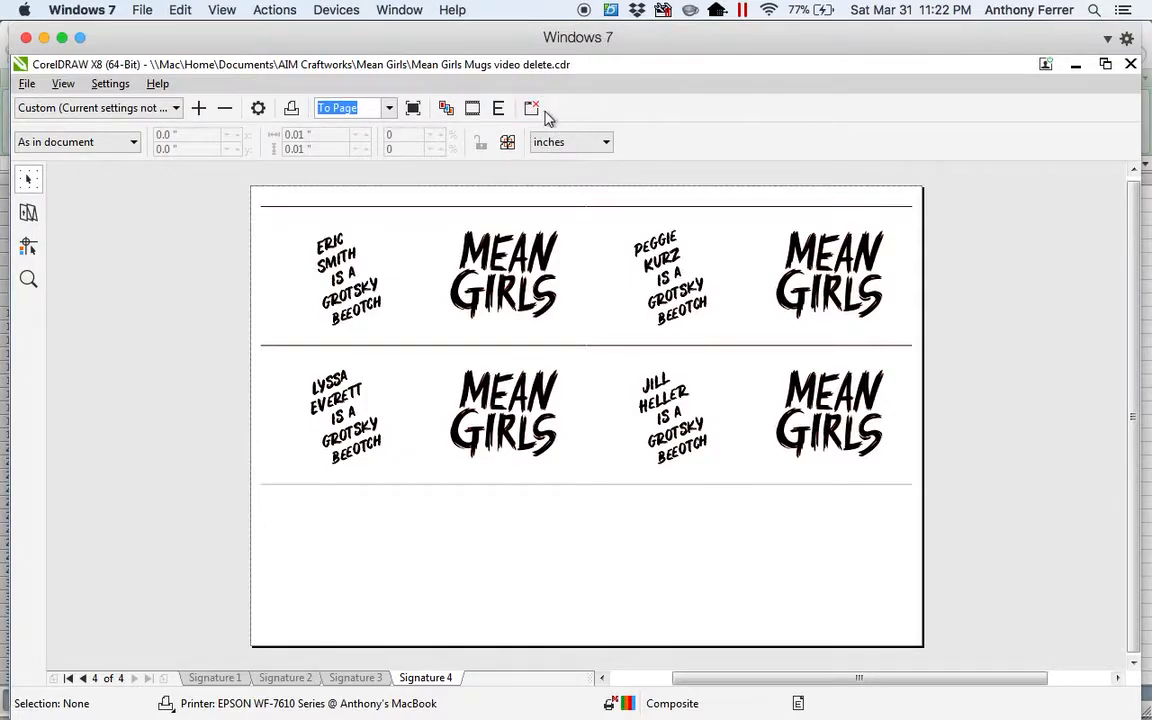
{"action": "left_click", "coordinate": [532, 112]}
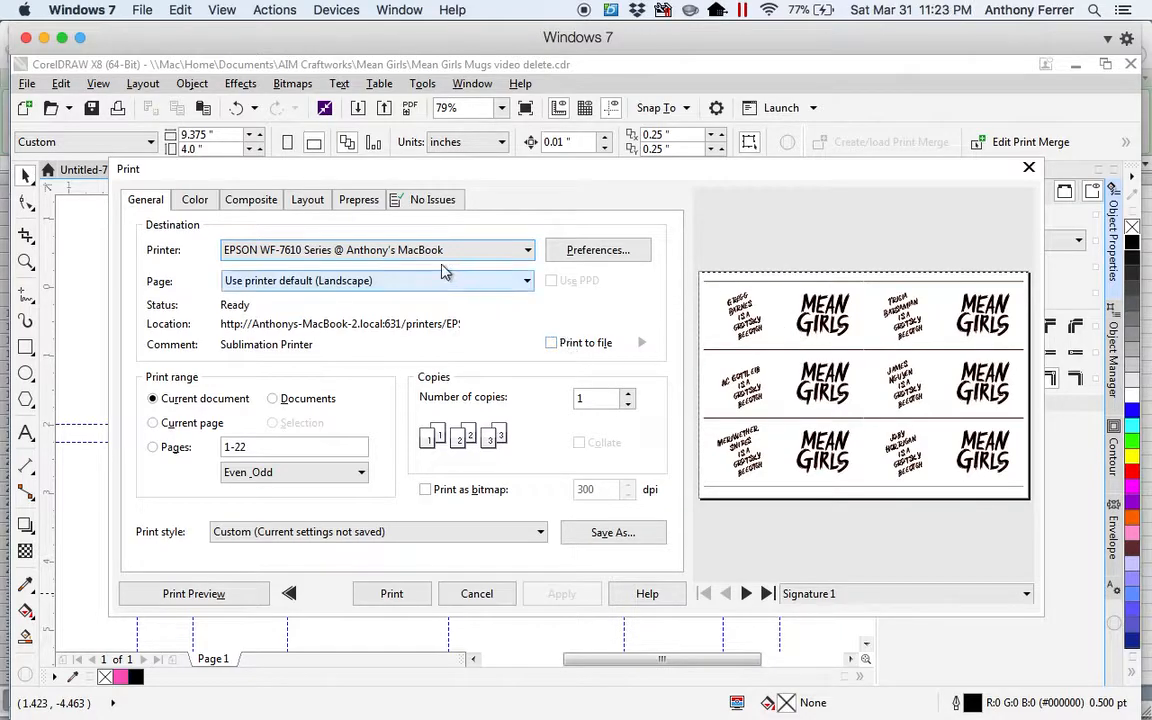
Turn on mirrored output in the prepress settings for the merged mug sheets.
{"action": "left_click", "coordinate": [358, 199]}
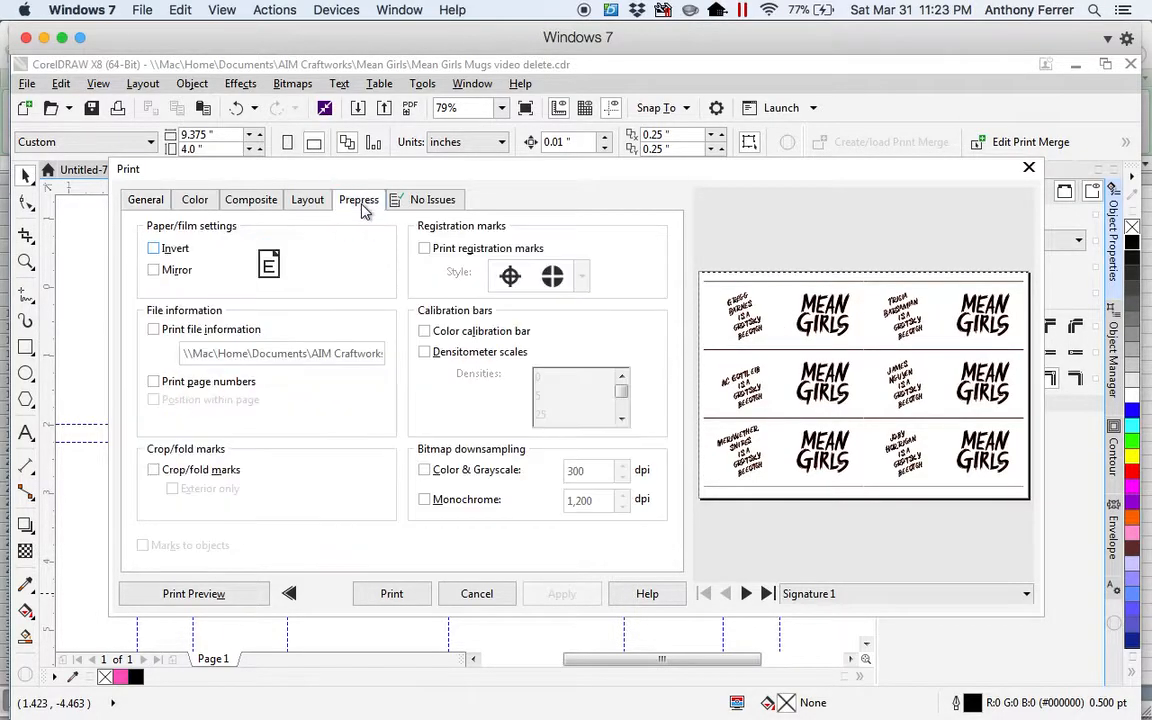
{"action": "left_click", "coordinate": [153, 270]}
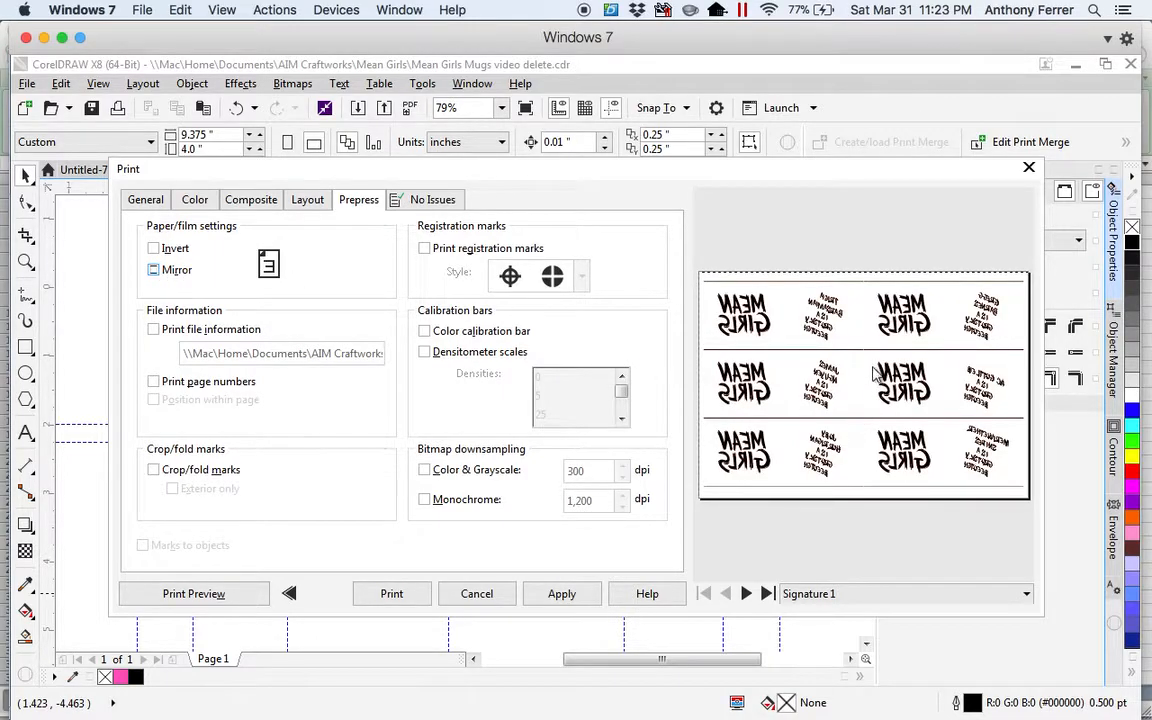